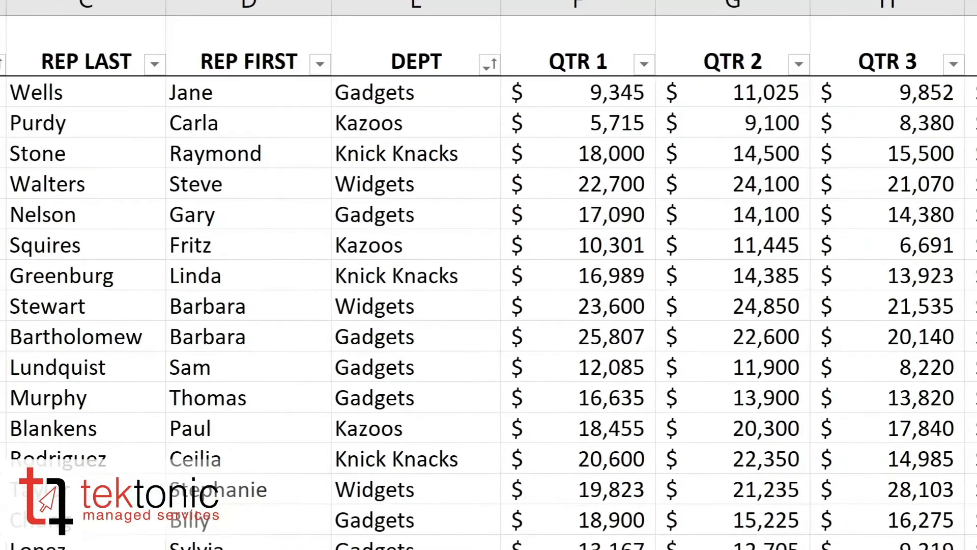
Step: Insert a PivotTable from the 'Sales Tracking'!$A$1:$J$77 range on a new worksheet
left_click(57, 127)
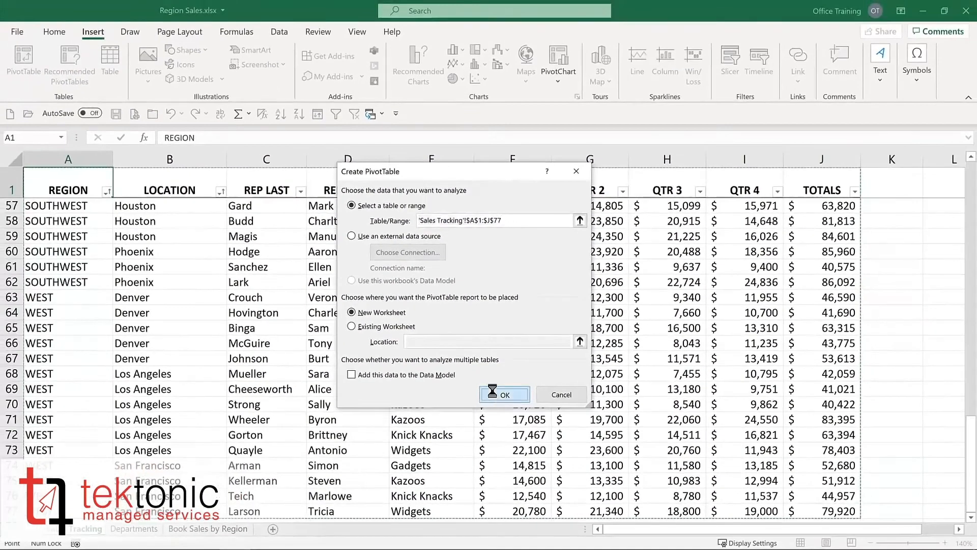
left_click(531, 456)
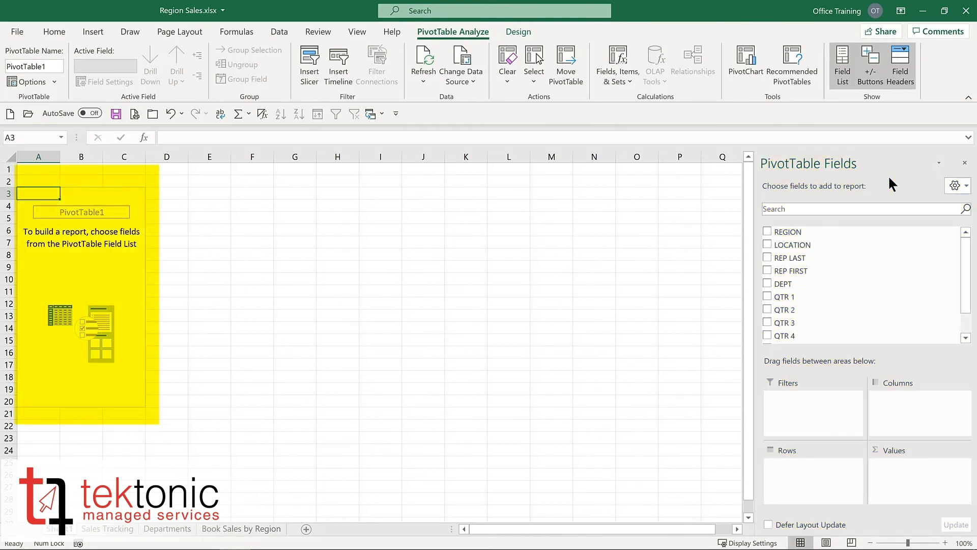
Step: Add REGION as the row field and TOTALS as the summed value field
left_click(766, 232)
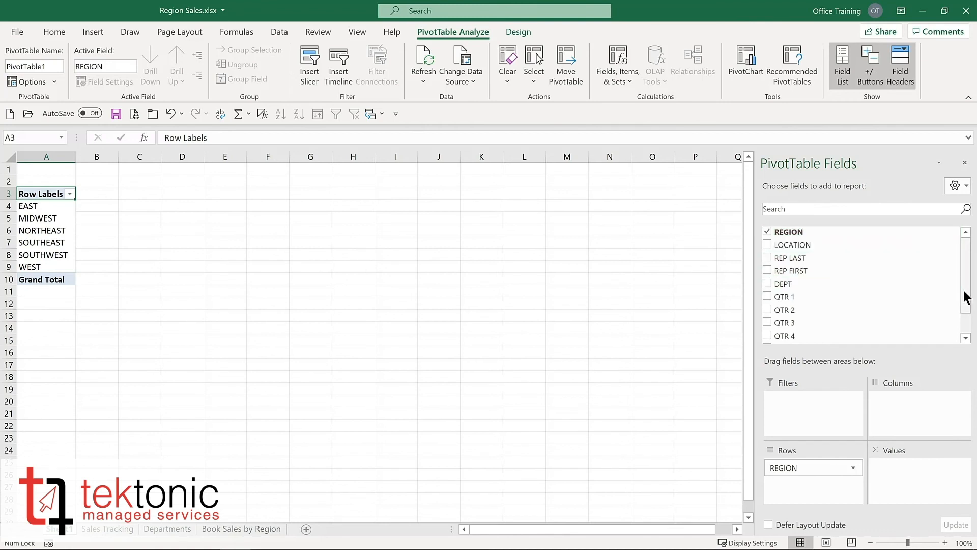
left_click_drag(966, 295, 966, 327)
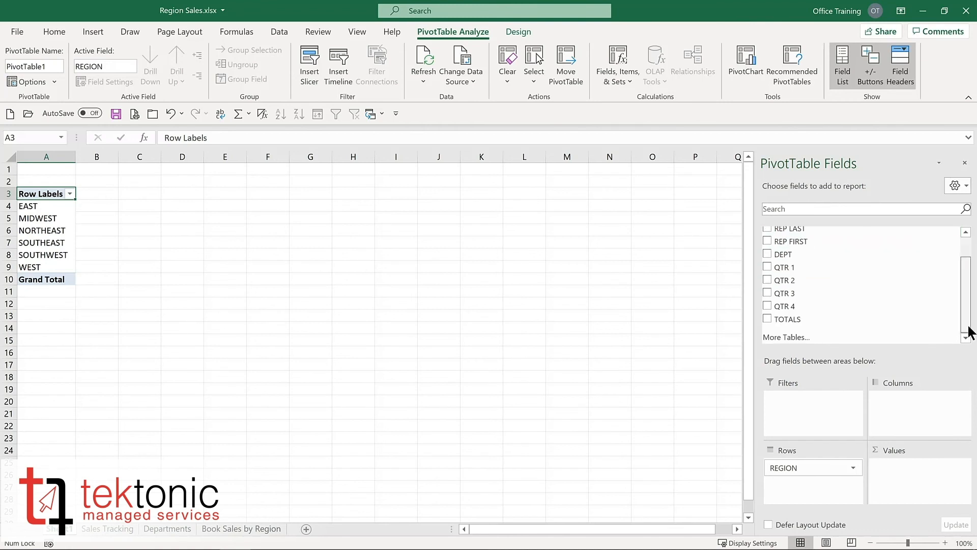
left_click(766, 318)
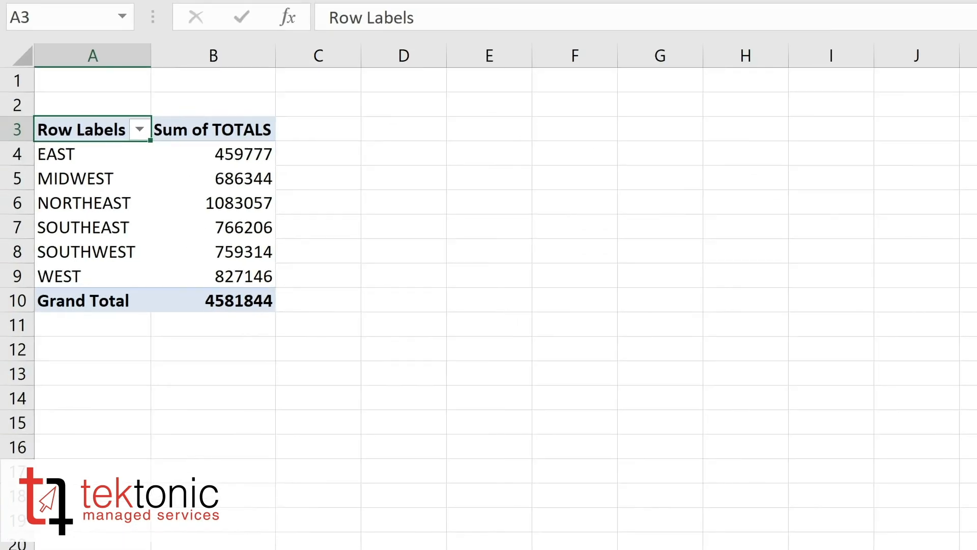
mouse_move(195, 202)
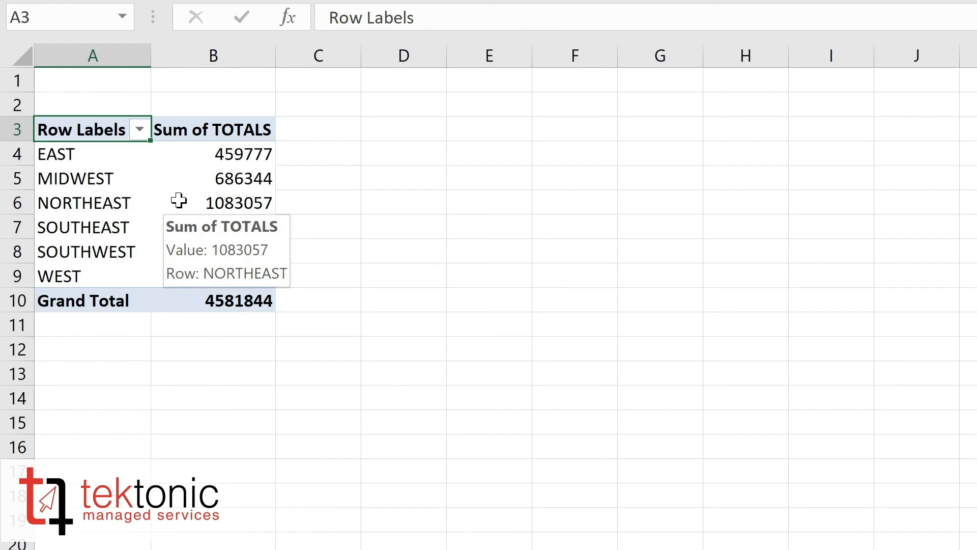
Step: Format the Sum of TOTALS values as Currency with 0 decimal places and the $ symbol
right_click(178, 200)
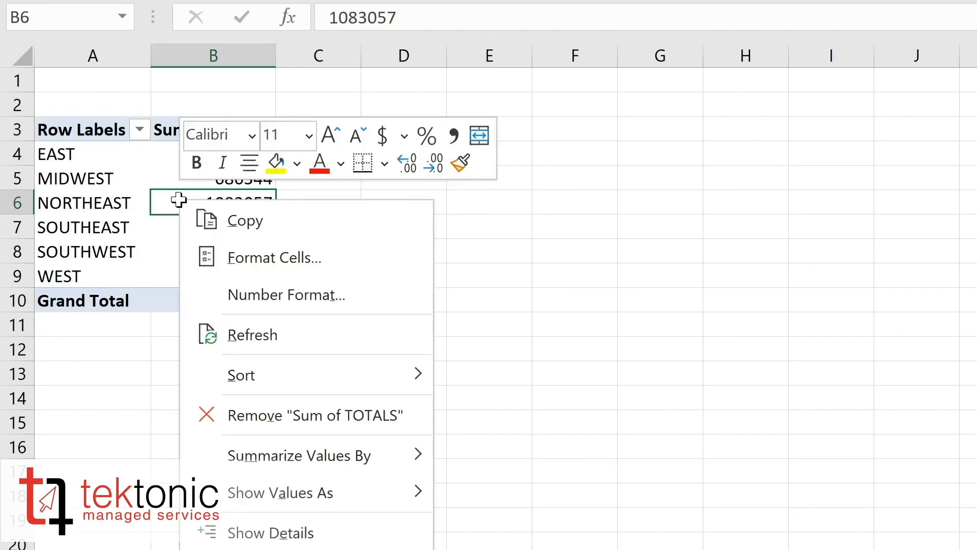
left_click(243, 301)
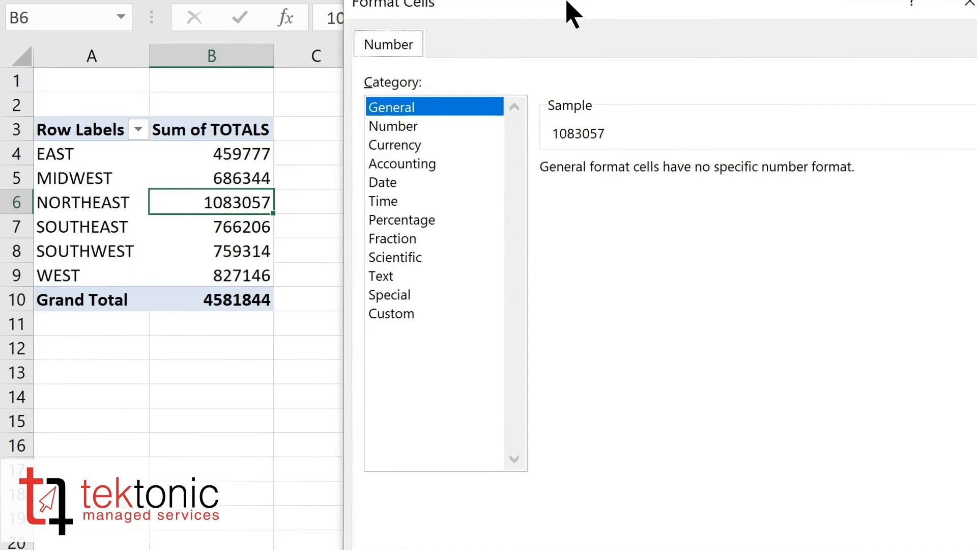
left_click(270, 135)
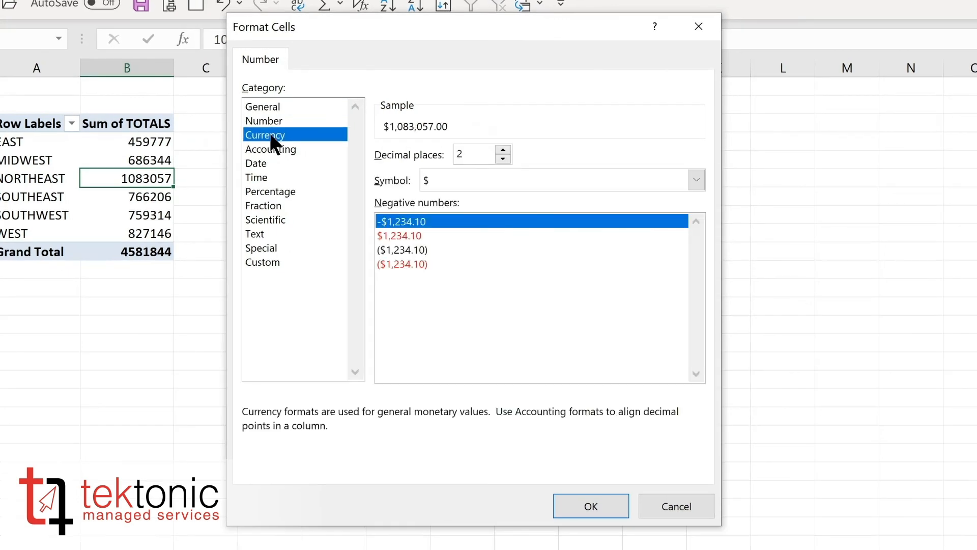
left_click(502, 159)
left_click(503, 159)
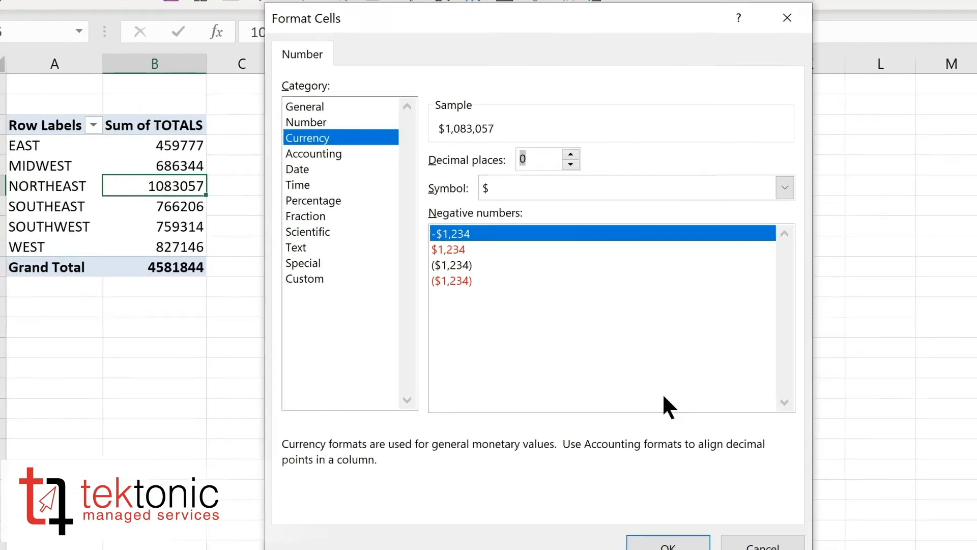
left_click(591, 506)
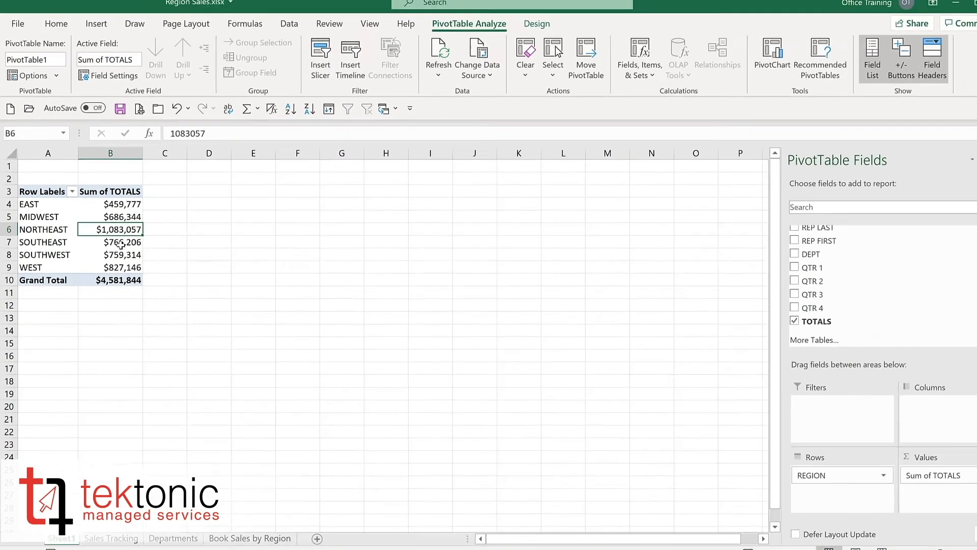
Step: Add the DEPT field and move it from rows to the columns area
left_click(767, 253)
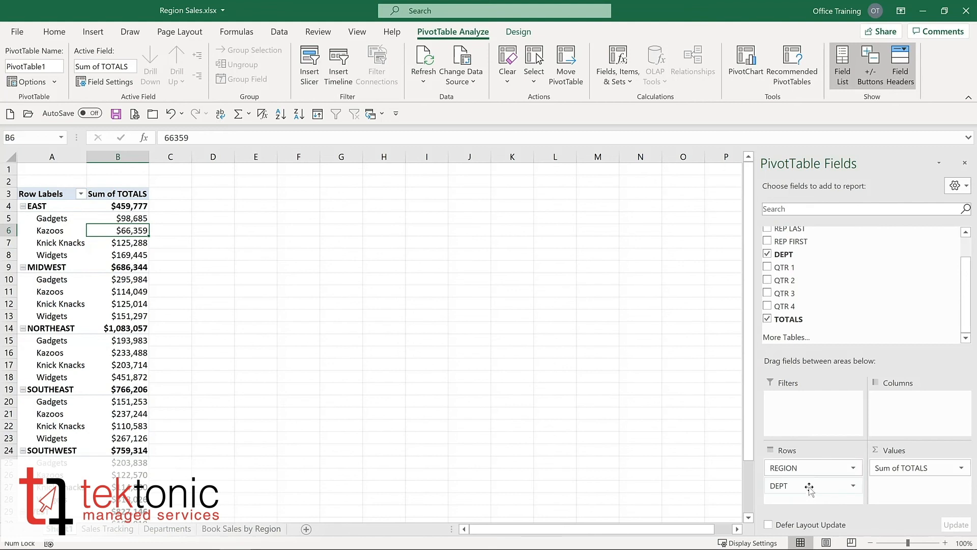
left_click_drag(809, 488, 914, 407)
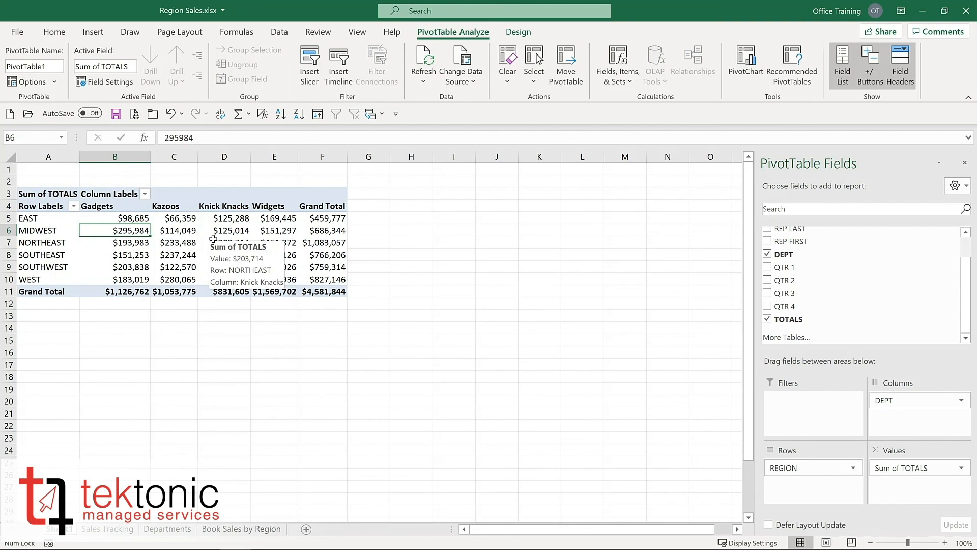
left_click(516, 29)
left_click(452, 31)
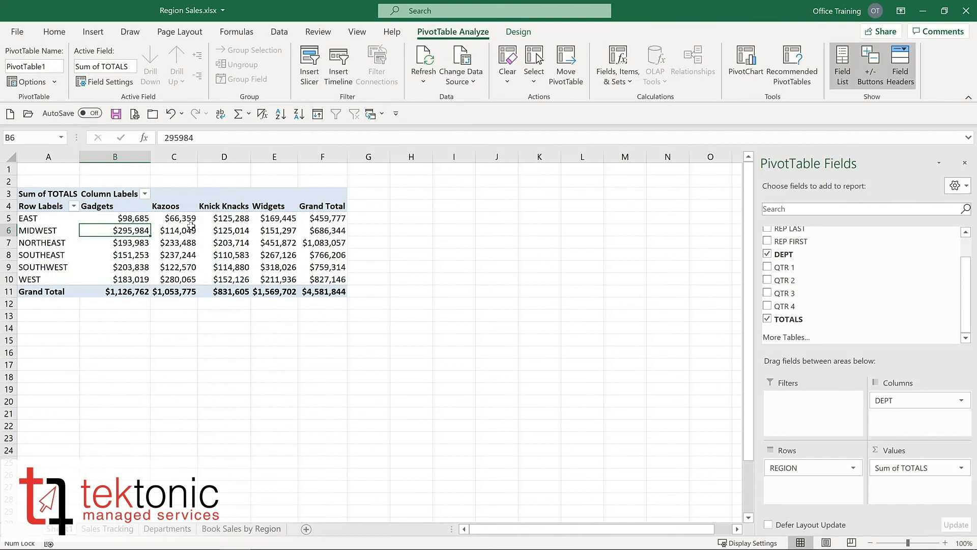
mouse_move(189, 226)
mouse_move(132, 220)
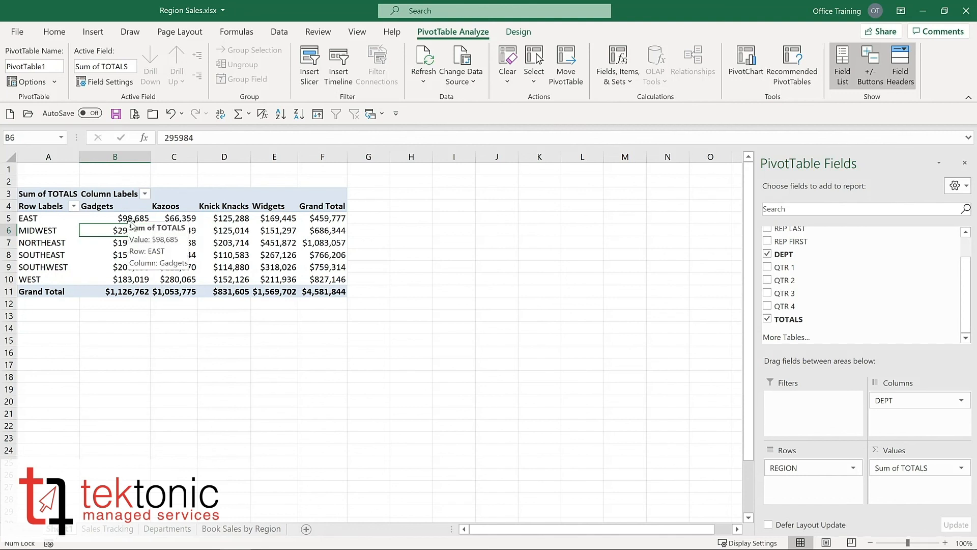
Step: Add LOCATION as a second row field beneath REGION
scroll(768, 247, "up", 1)
left_click(767, 244)
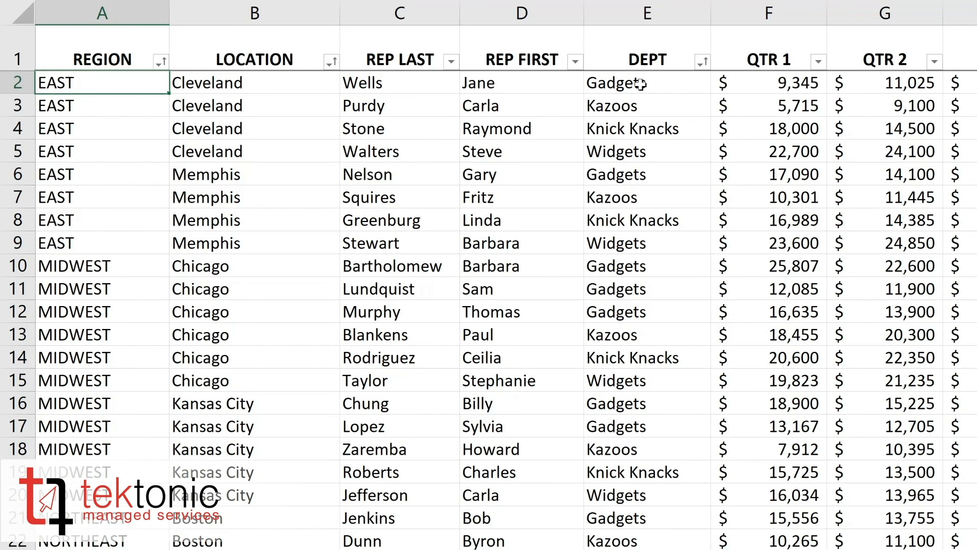
Step: In the source data, set the first EAST Gadgets row's QTR 1 value to 100000
left_click(776, 81)
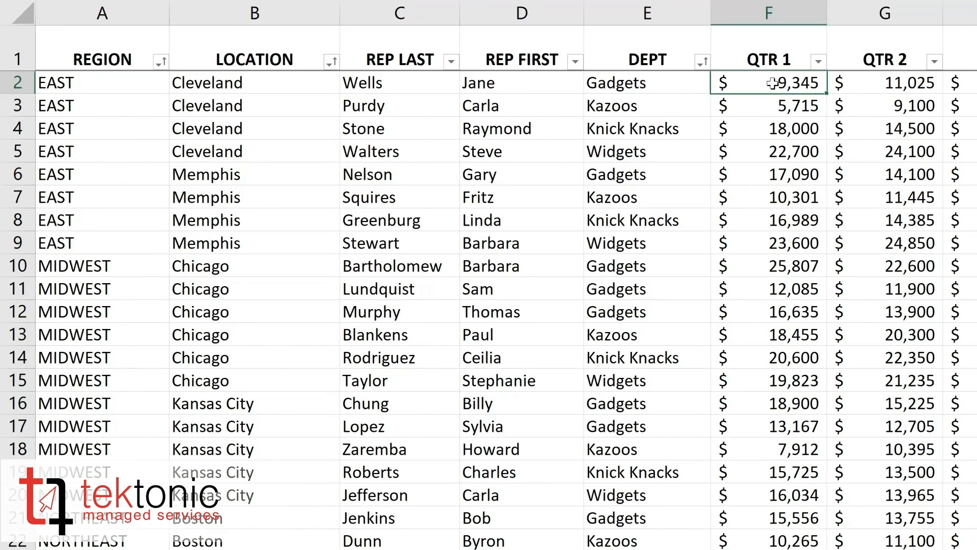
double_click(772, 82)
type("100000")
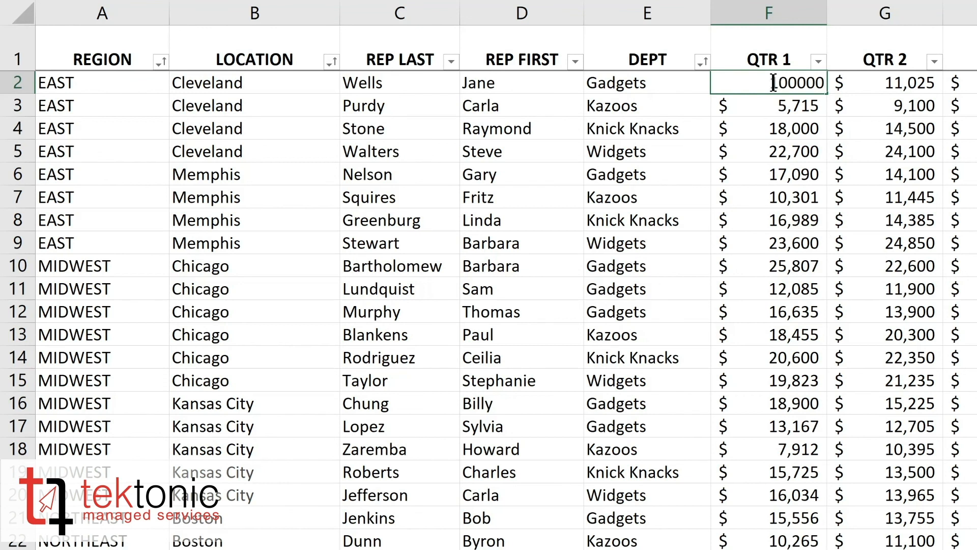
key("Return")
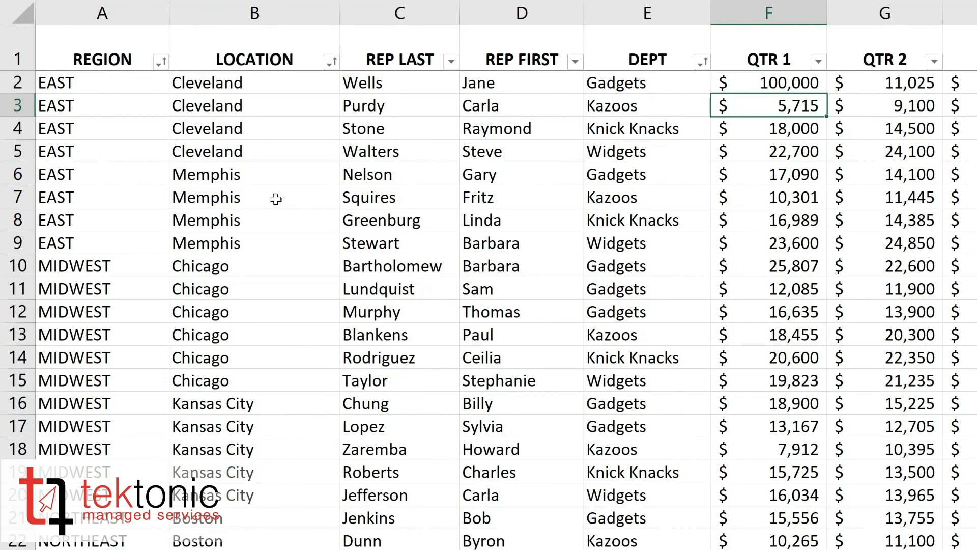
Step: Set the LOCATION of the EAST Gadgets record in row 6 to Cleveland
left_click(224, 175)
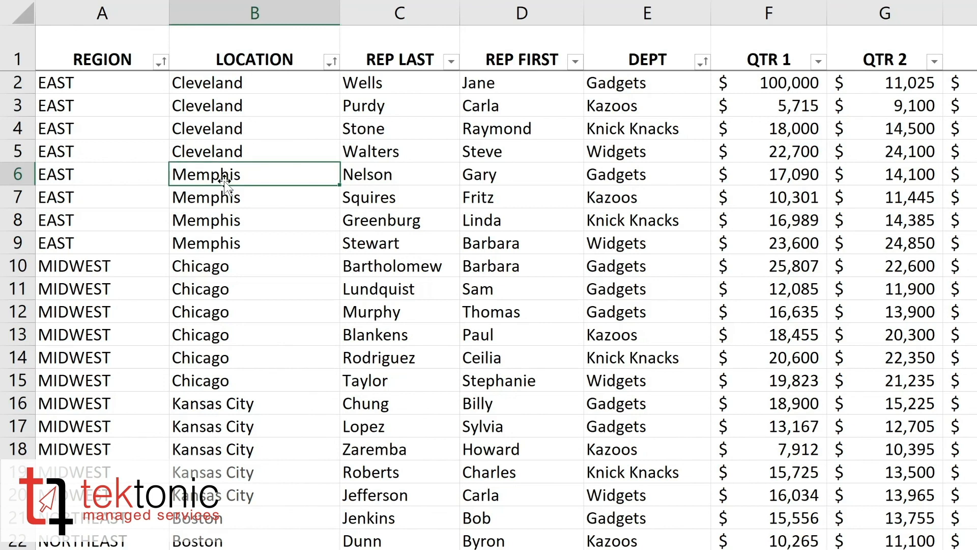
type("c")
key("BackSpace")
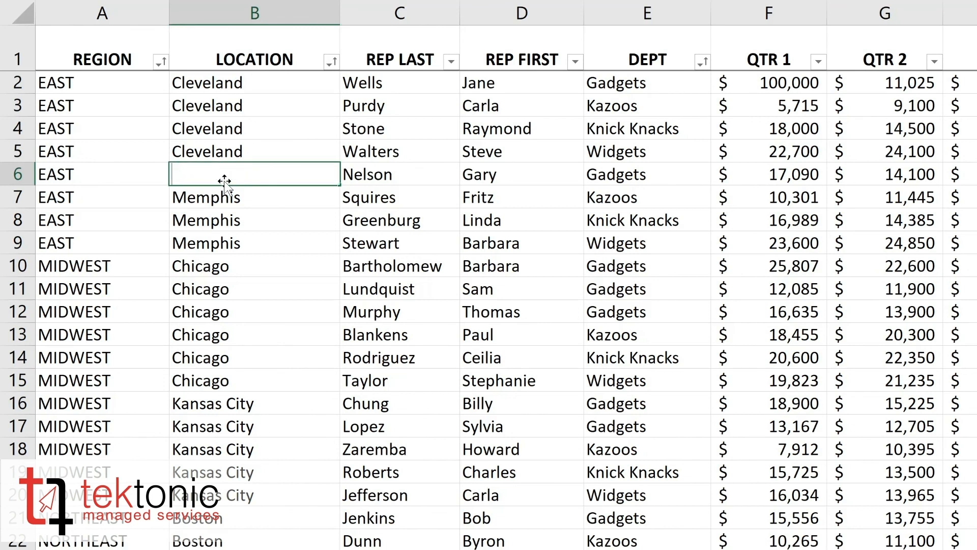
type("c")
key("Return")
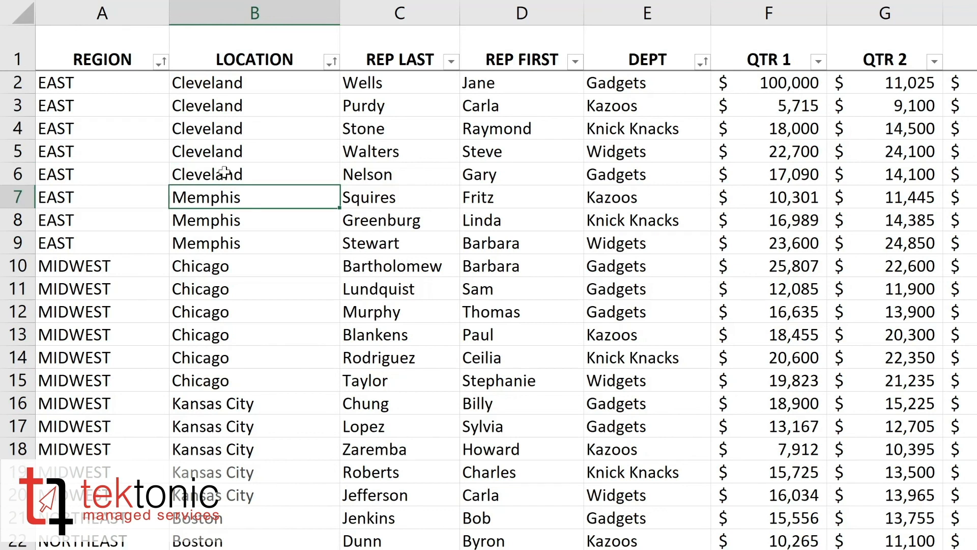
Step: Refresh all PivotTable data so the pivot reflects the edited source records
left_click(639, 177)
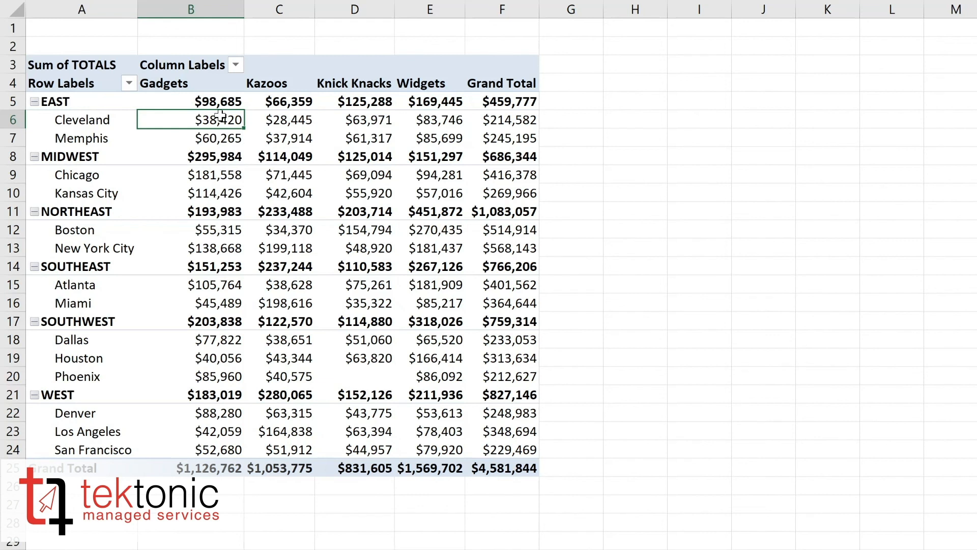
mouse_move(159, 168)
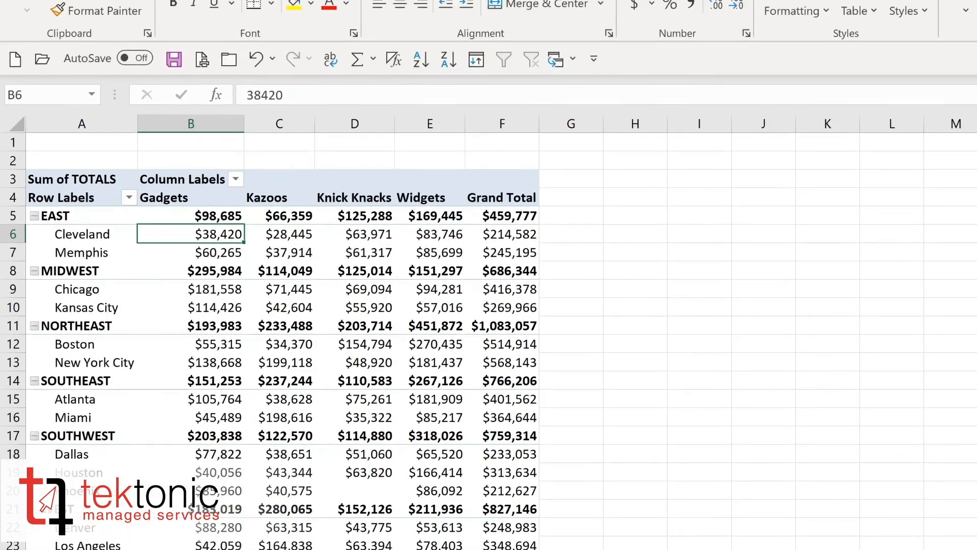
left_click(679, 26)
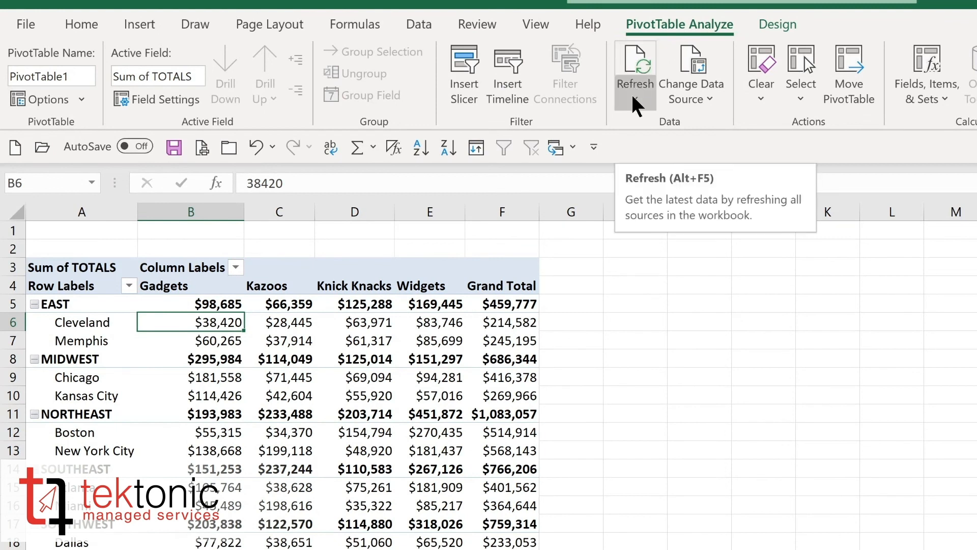
key("alt+F5")
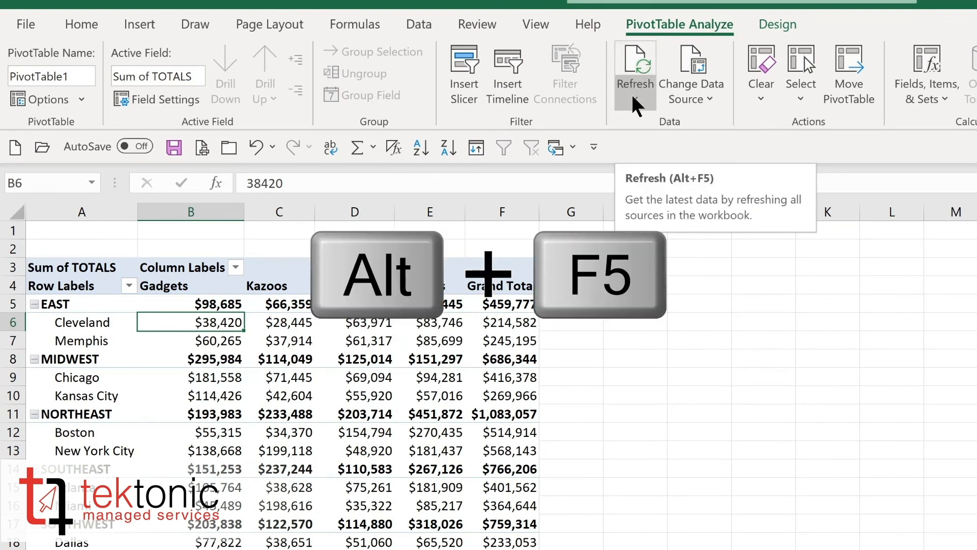
left_click(633, 97)
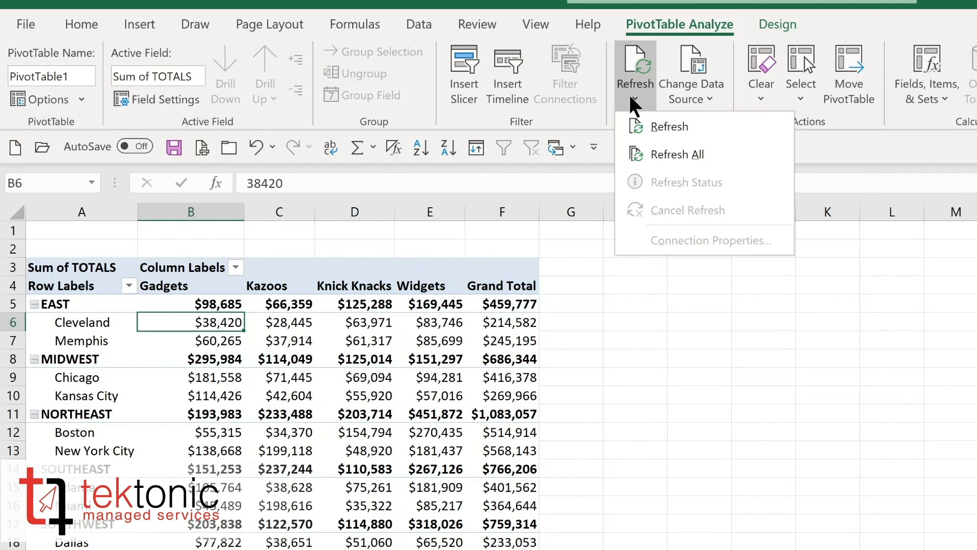
left_click(663, 155)
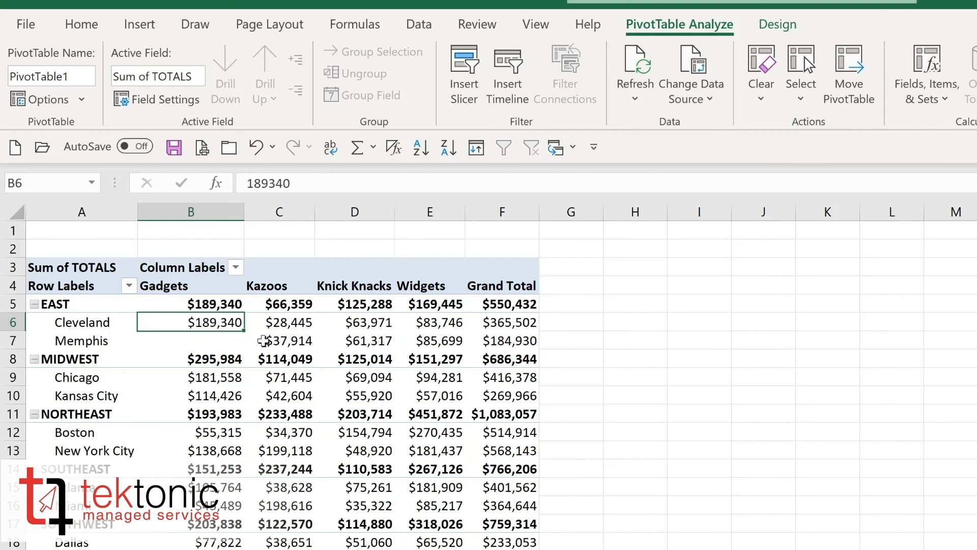
Step: Open Change Data Source to review the PivotTable's source range and confirm it unchanged
mouse_move(267, 337)
mouse_move(196, 390)
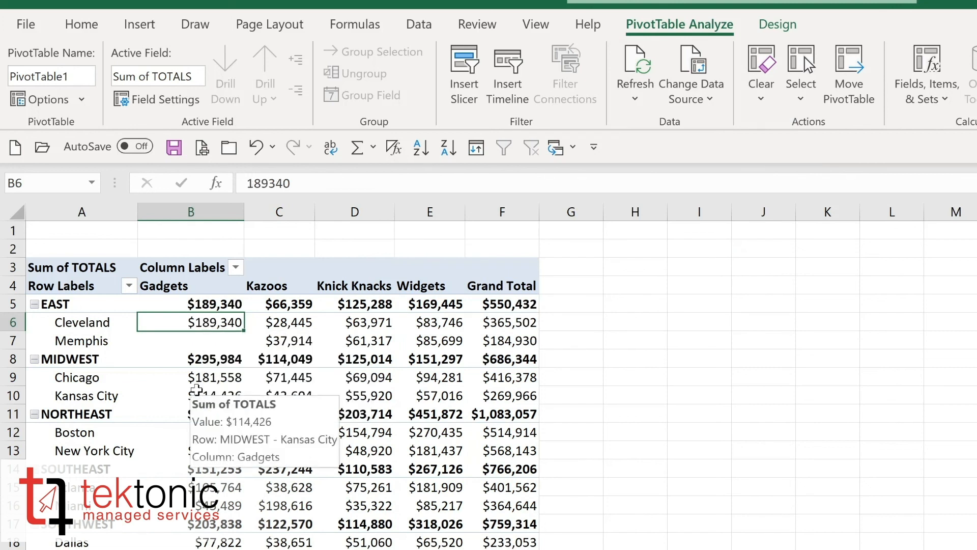
mouse_move(205, 341)
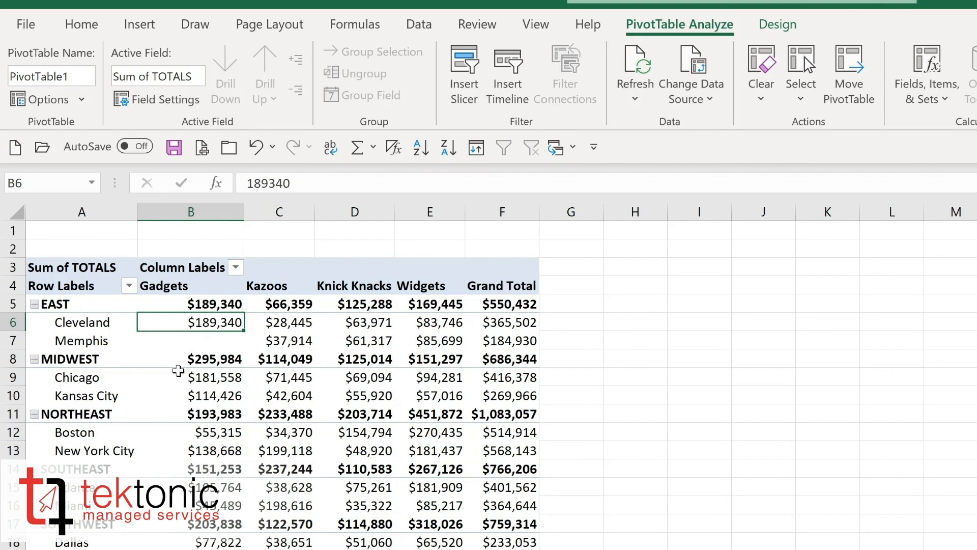
mouse_move(205, 355)
left_click(701, 99)
left_click(698, 118)
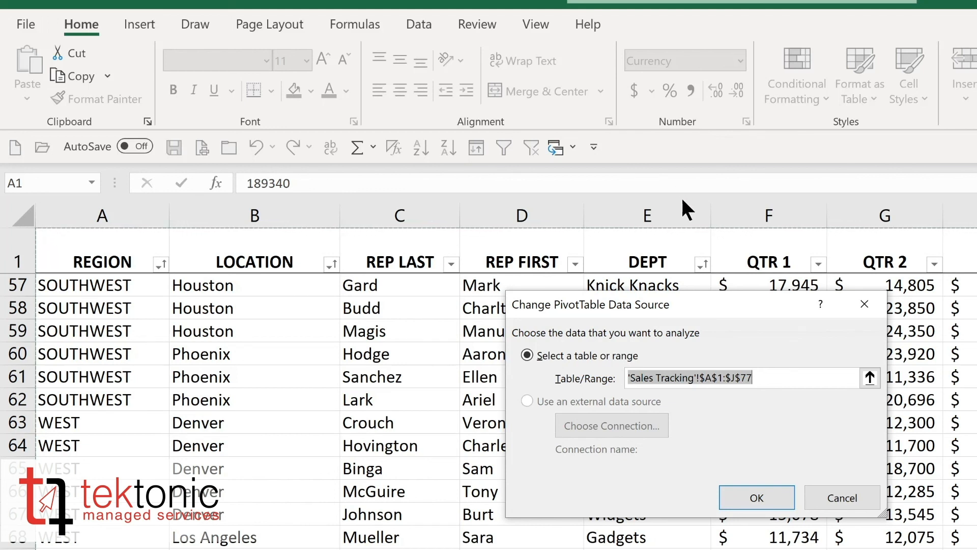
left_click(767, 488)
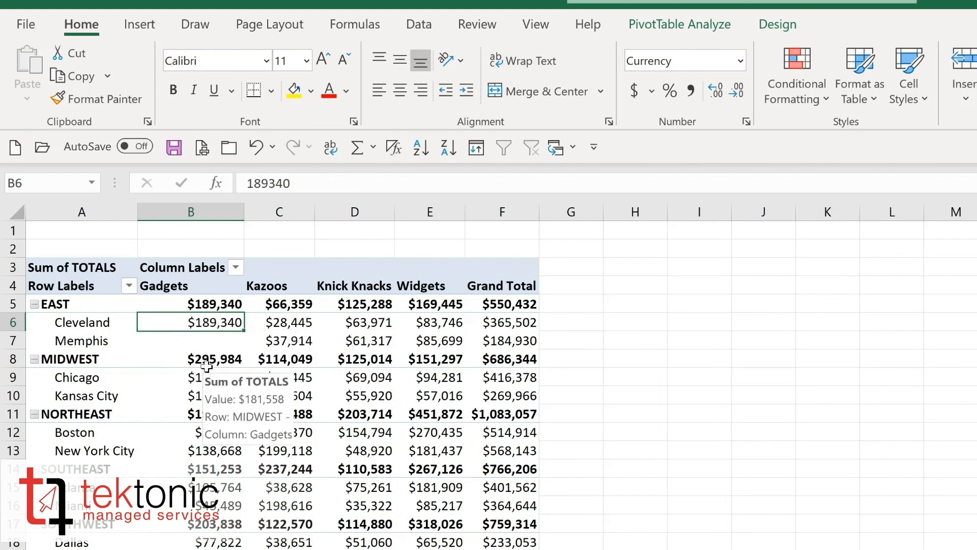
Step: Drill into the MIDWEST Chicago Gadgets total to list its detail records on a new sheet
mouse_move(203, 379)
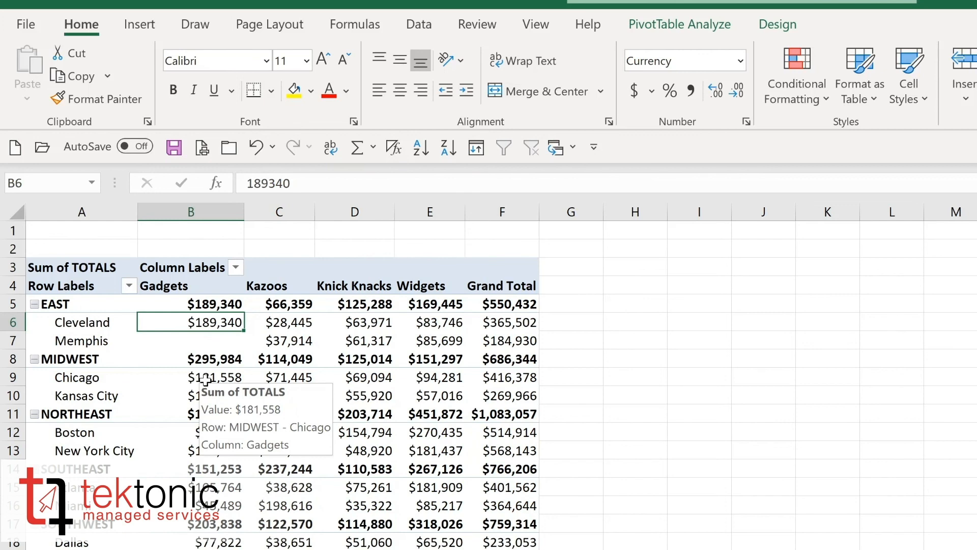
double_click(205, 380)
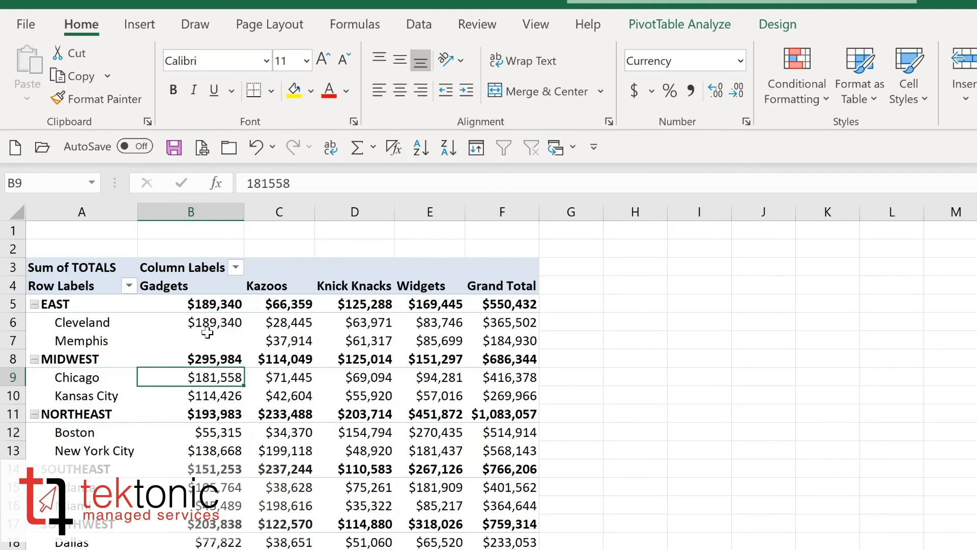
mouse_move(207, 333)
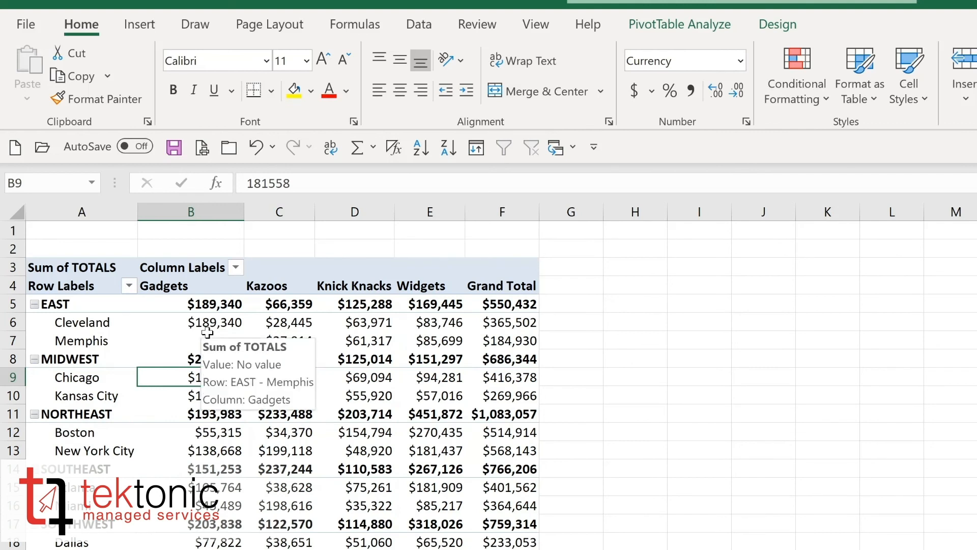
Step: Collapse the EAST region group and expand it again
mouse_move(80, 326)
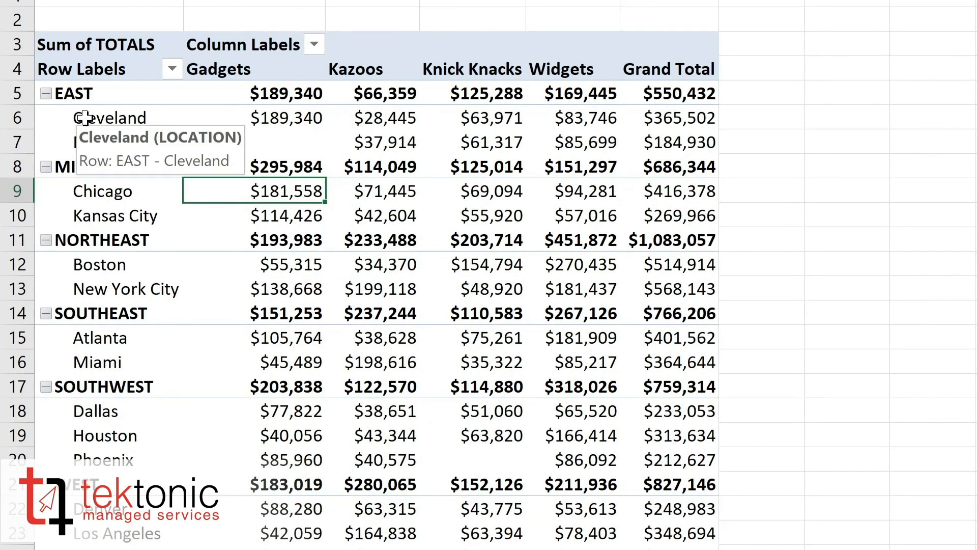
left_click(45, 94)
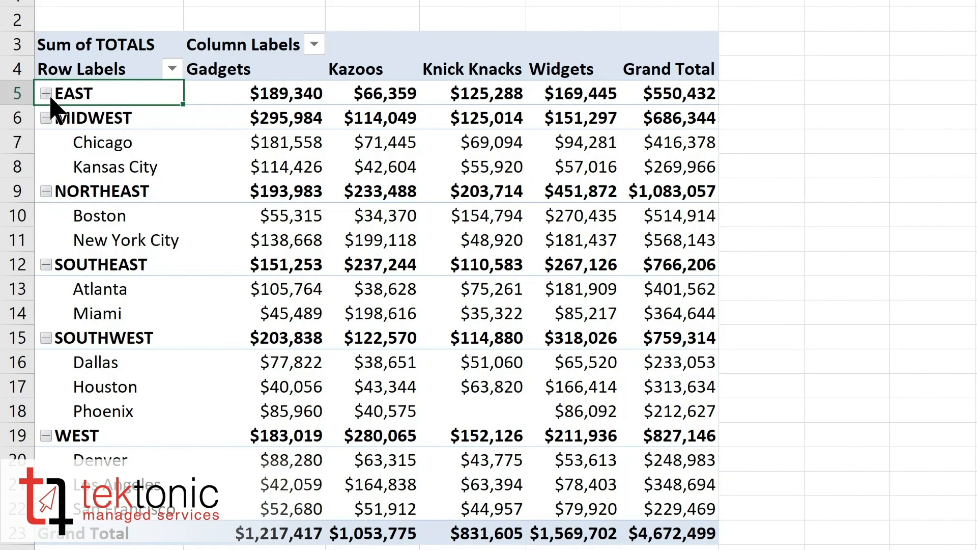
left_click(47, 93)
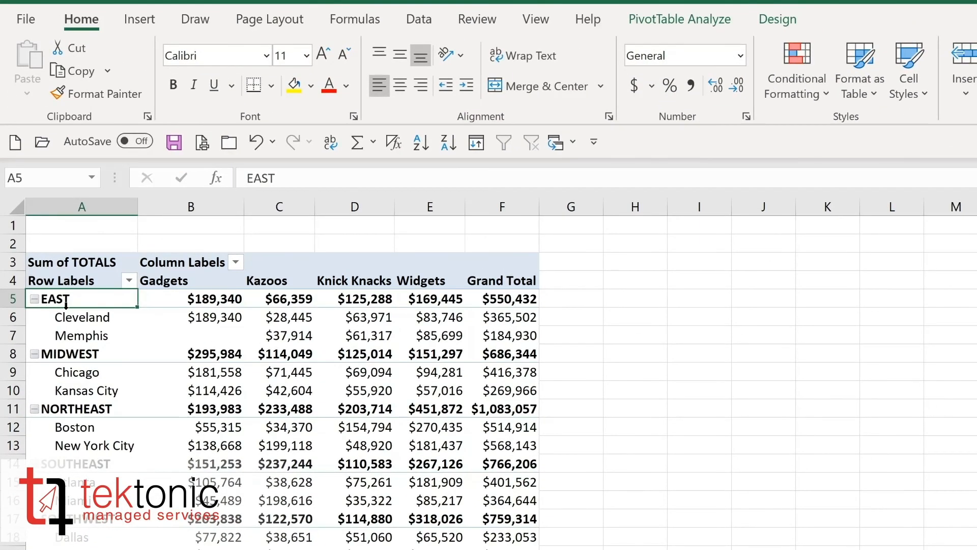
Step: Collapse all items of the REGION field and expand them again
left_click(658, 23)
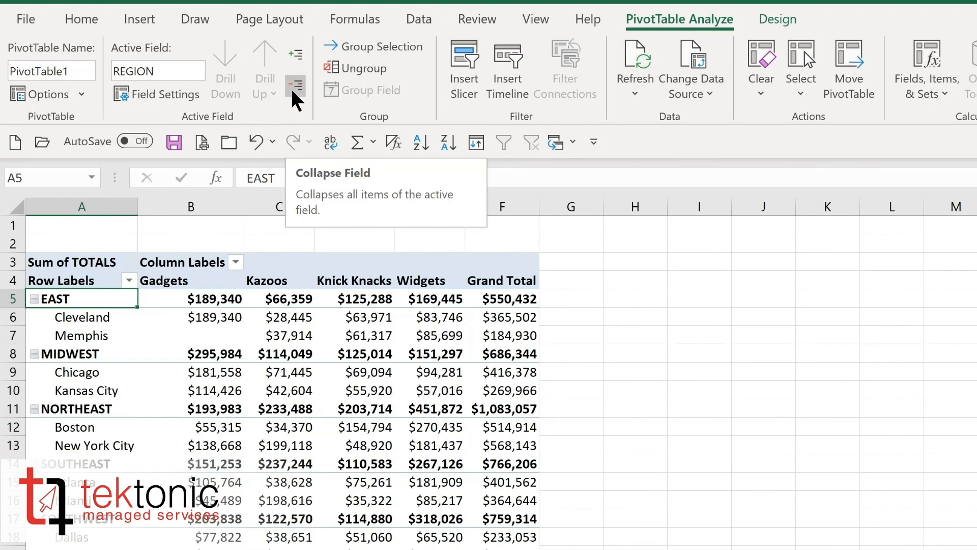
left_click(294, 98)
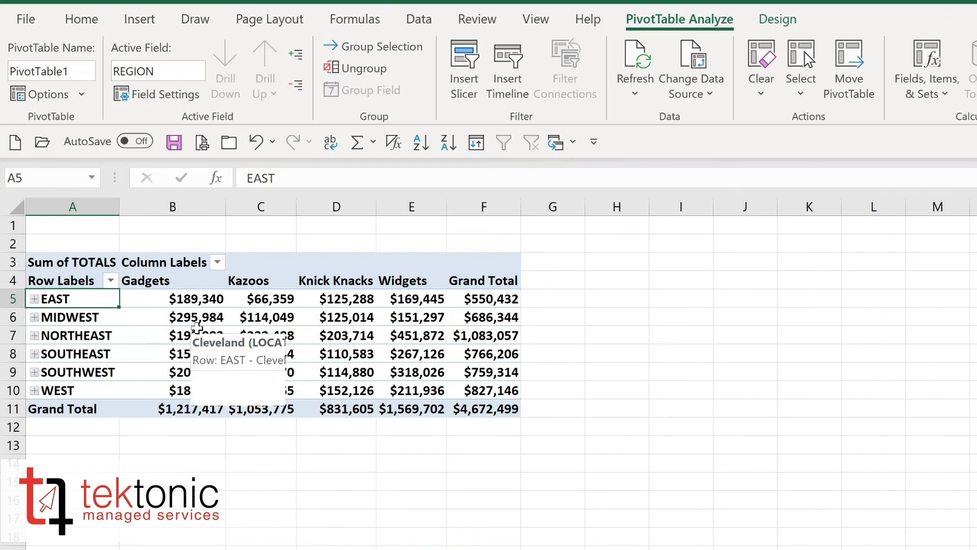
mouse_move(184, 320)
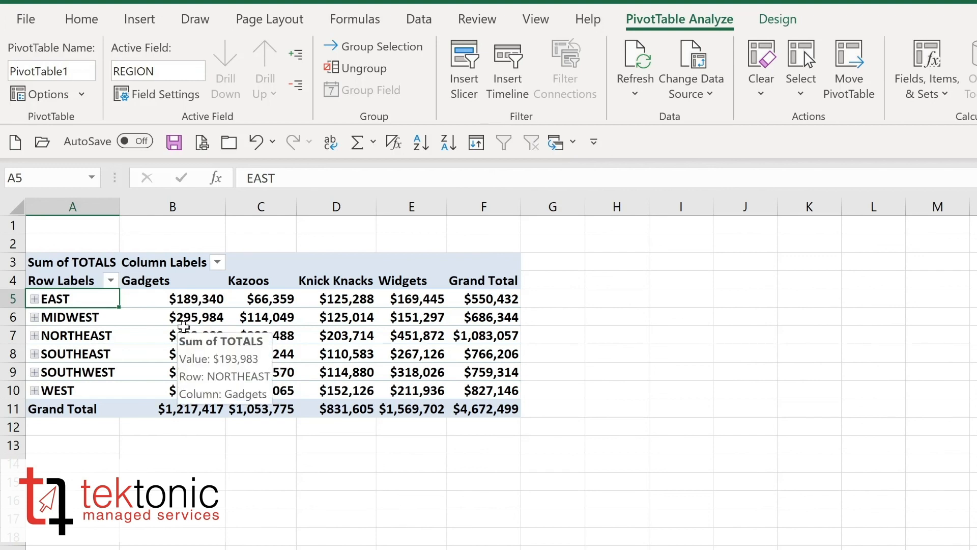
left_click(298, 51)
mouse_move(236, 320)
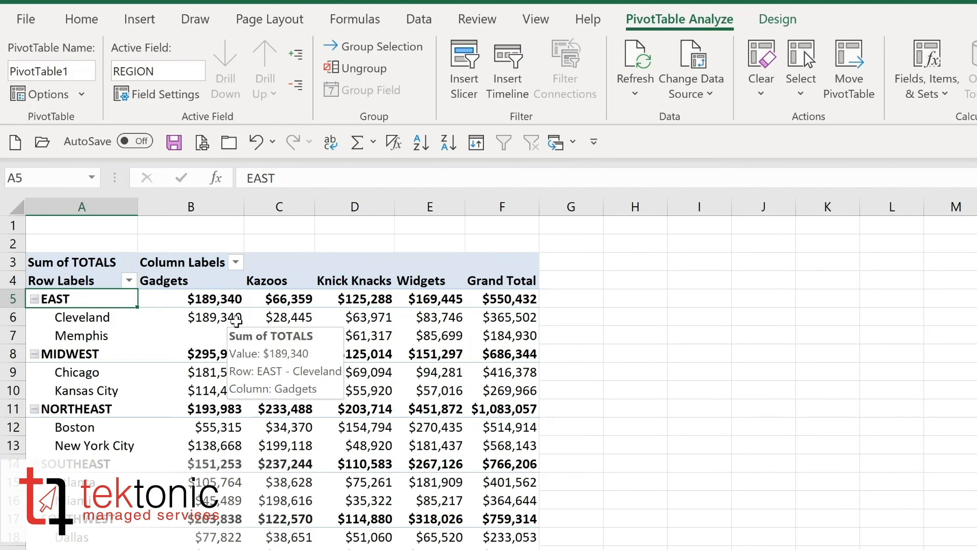
Step: Apply a medium blue PivotTable style and show all subtotals at the bottom of each group
left_click(782, 19)
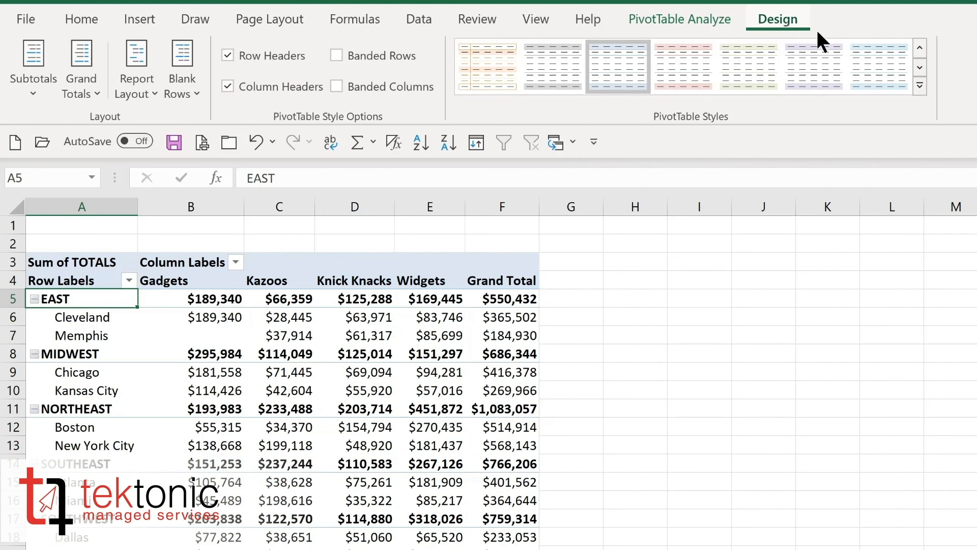
left_click(920, 87)
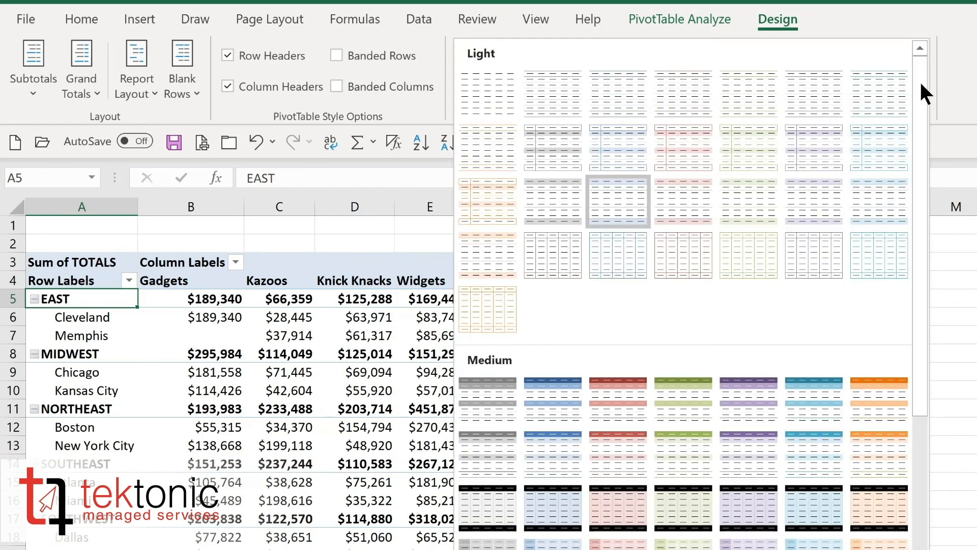
left_click(533, 410)
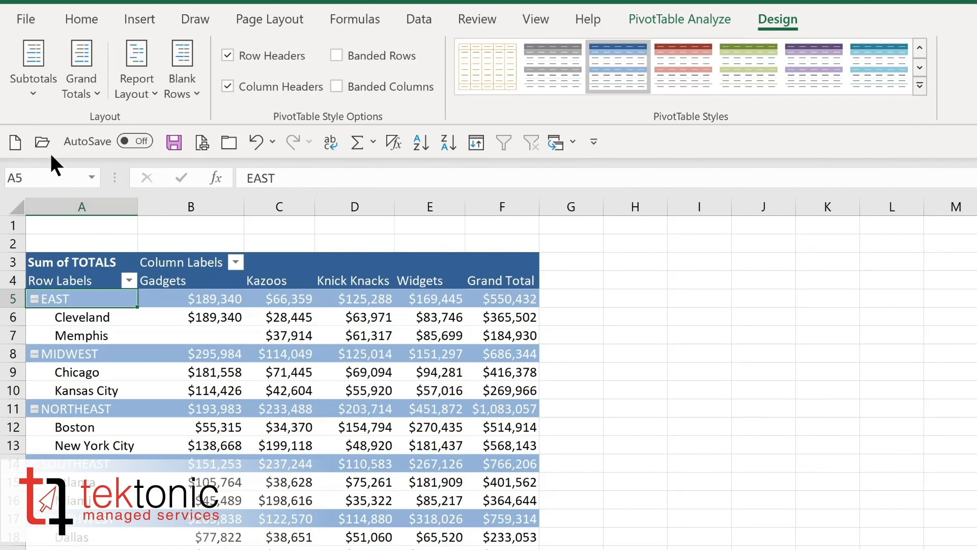
left_click(38, 96)
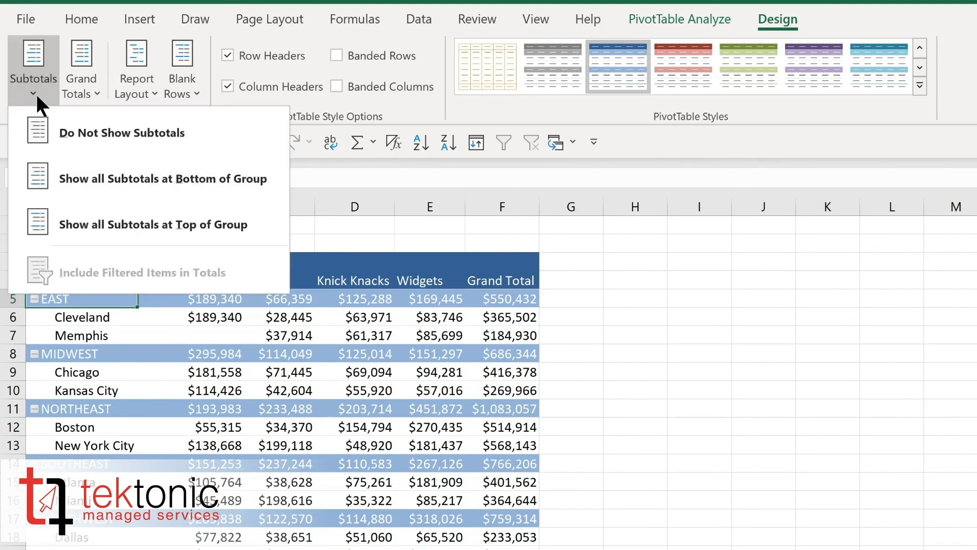
left_click(95, 184)
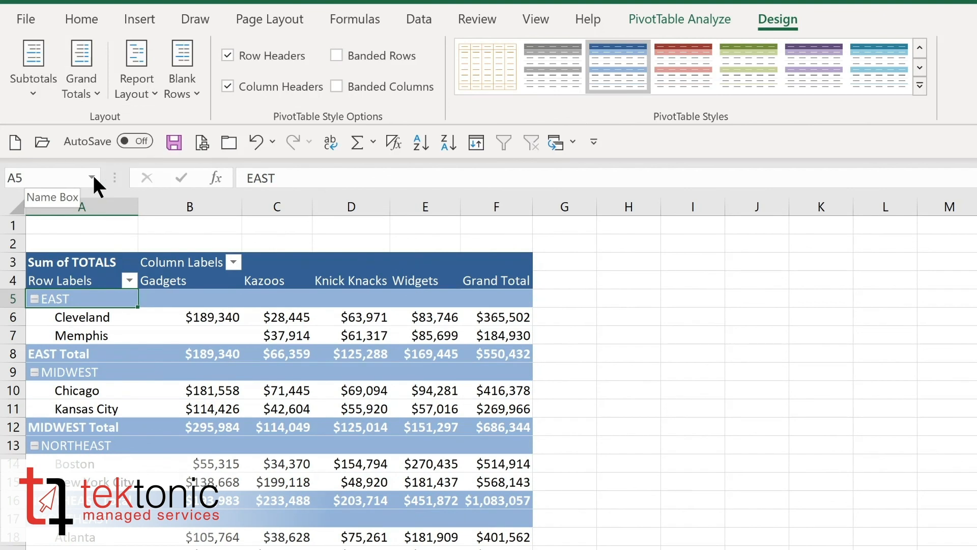
left_click(82, 92)
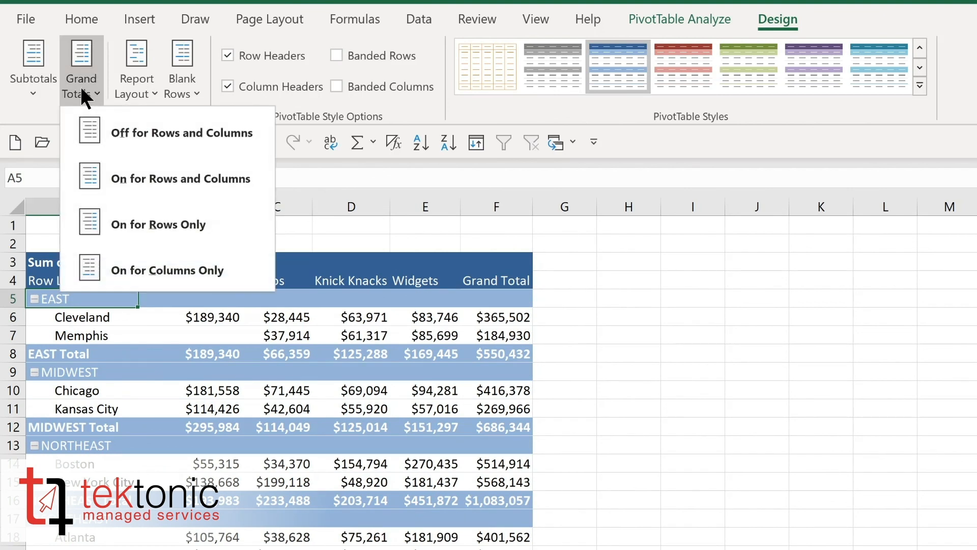
left_click(149, 90)
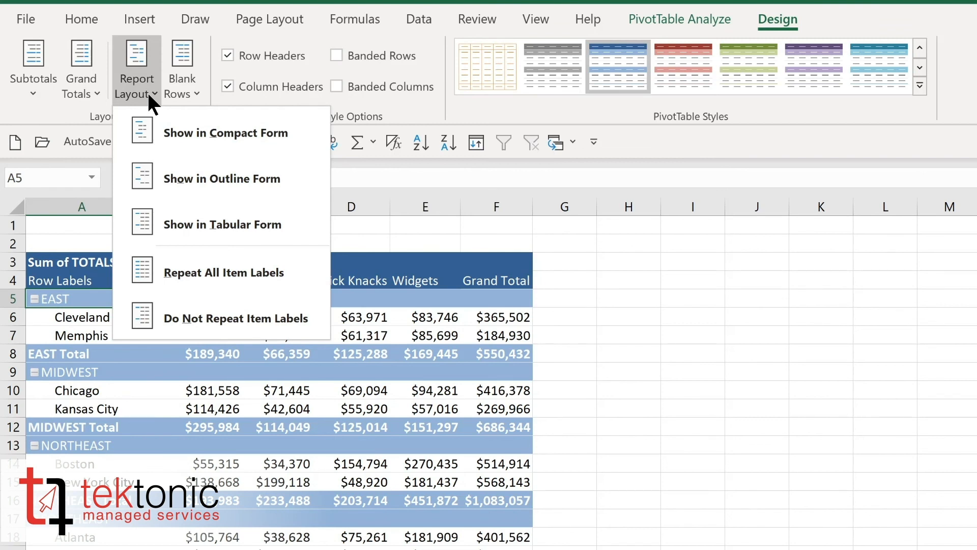
left_click(149, 92)
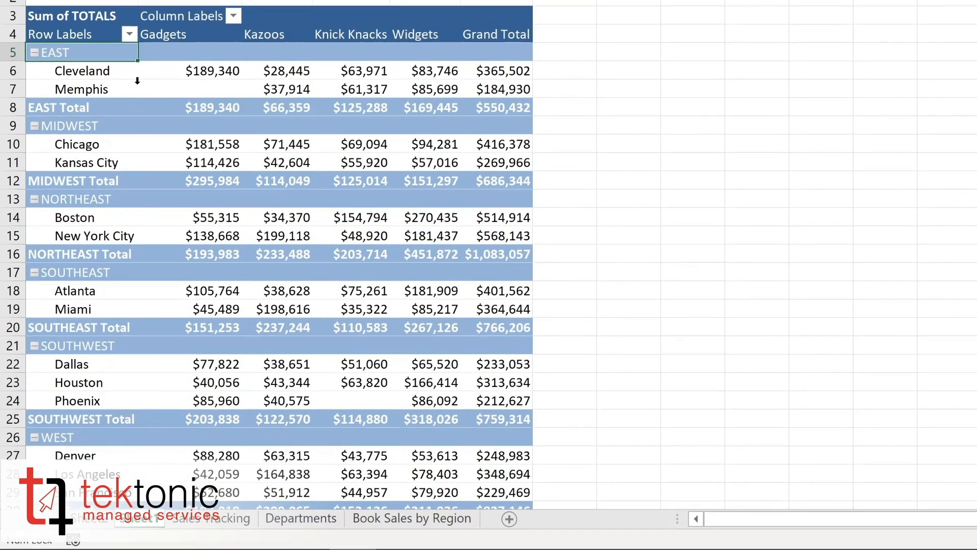
Step: Filter the row labels to show only the EAST, MIDWEST and NORTHEAST regions
left_click(129, 32)
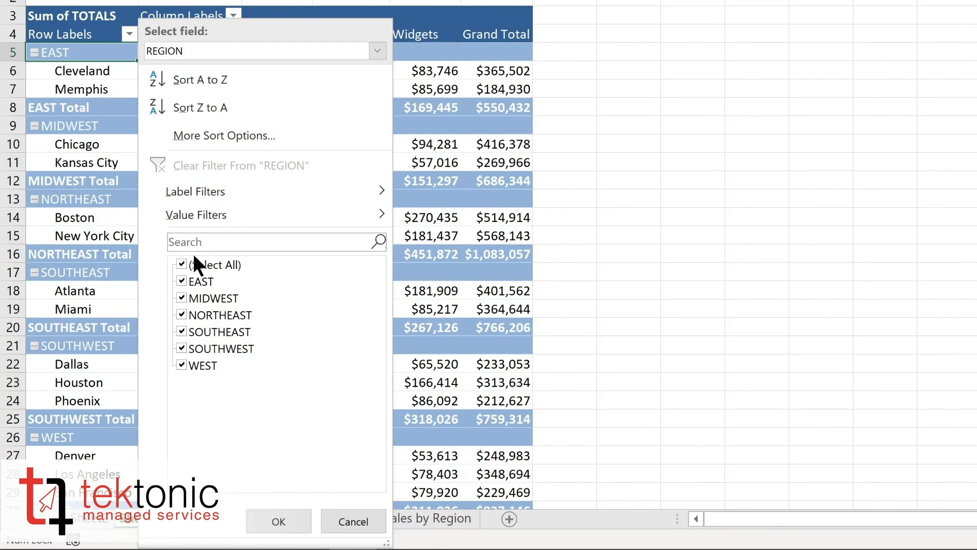
left_click(181, 264)
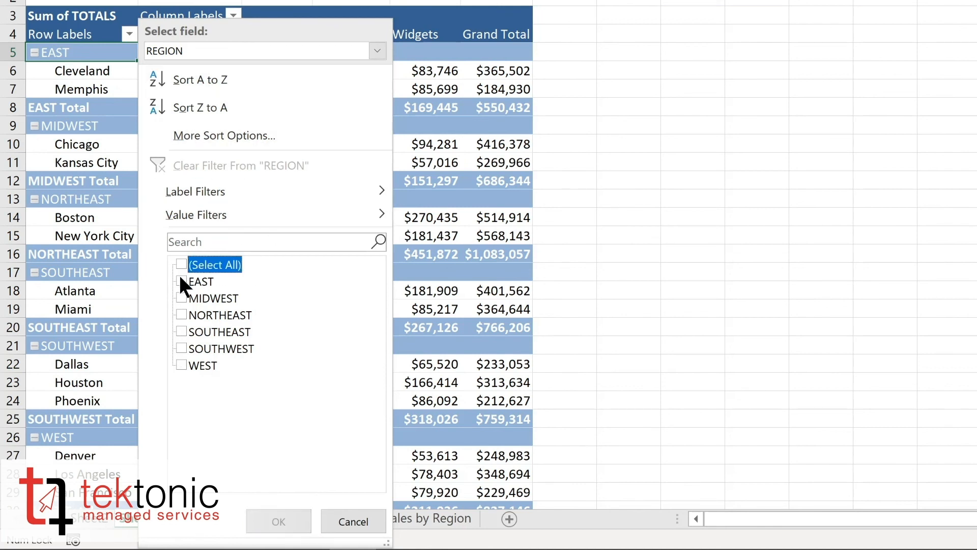
left_click(181, 281)
left_click(184, 299)
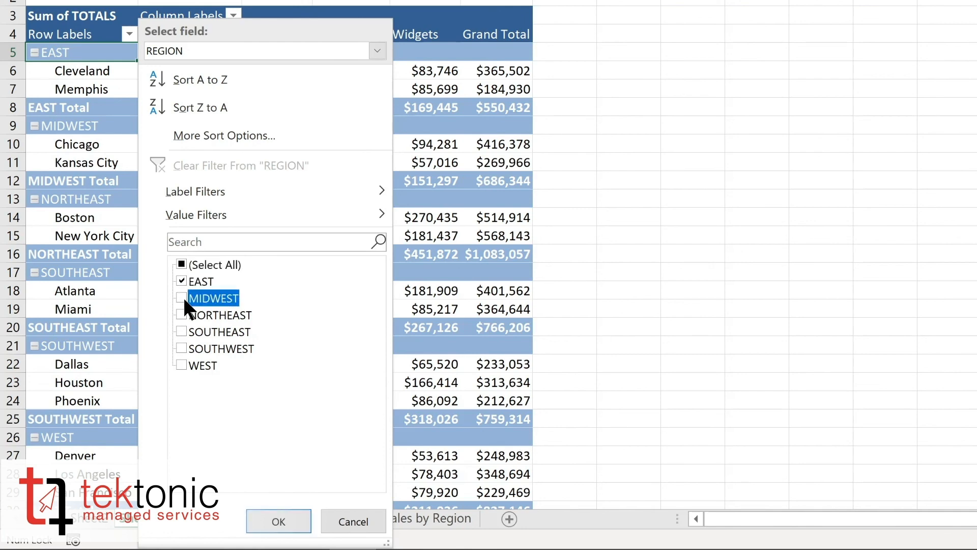
left_click(181, 312)
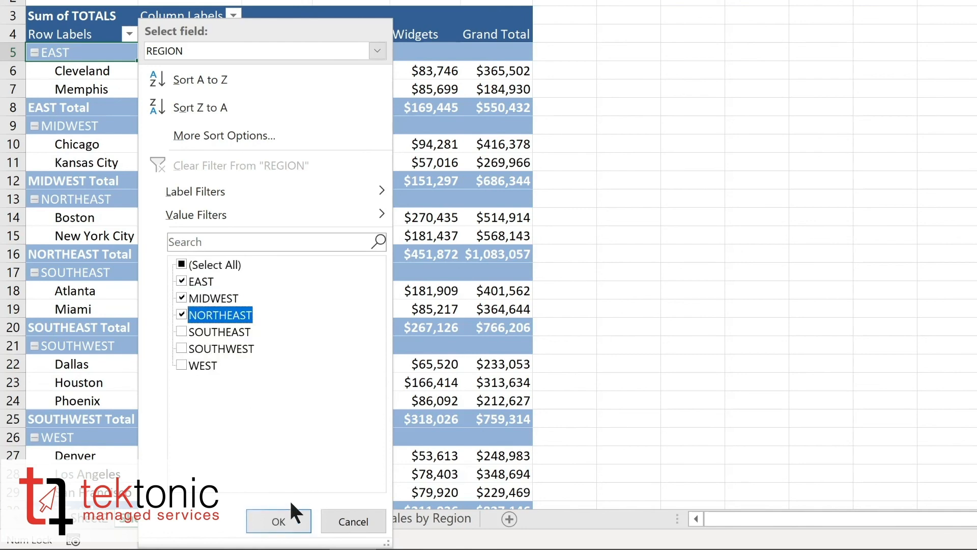
left_click(284, 520)
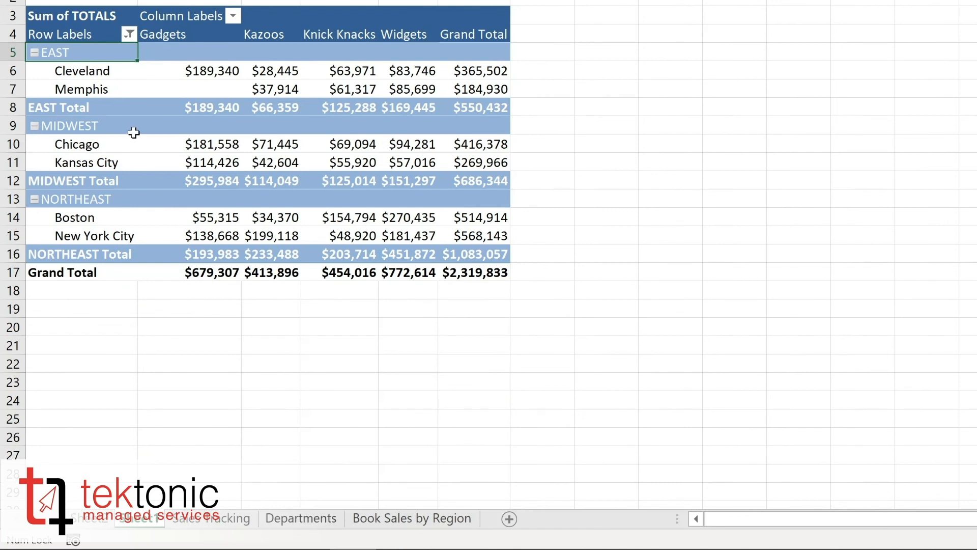
Step: Clear the filter from the REGION field
left_click(233, 16)
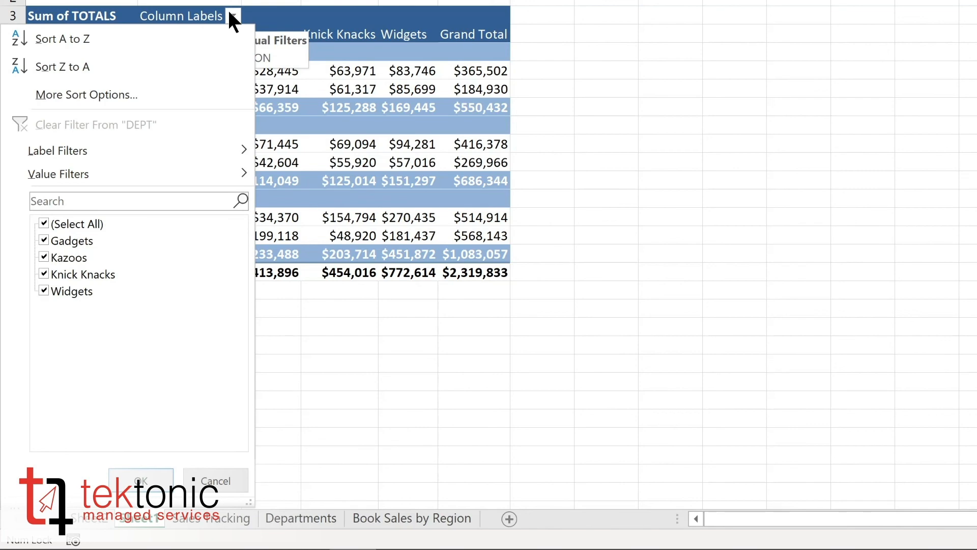
left_click(129, 33)
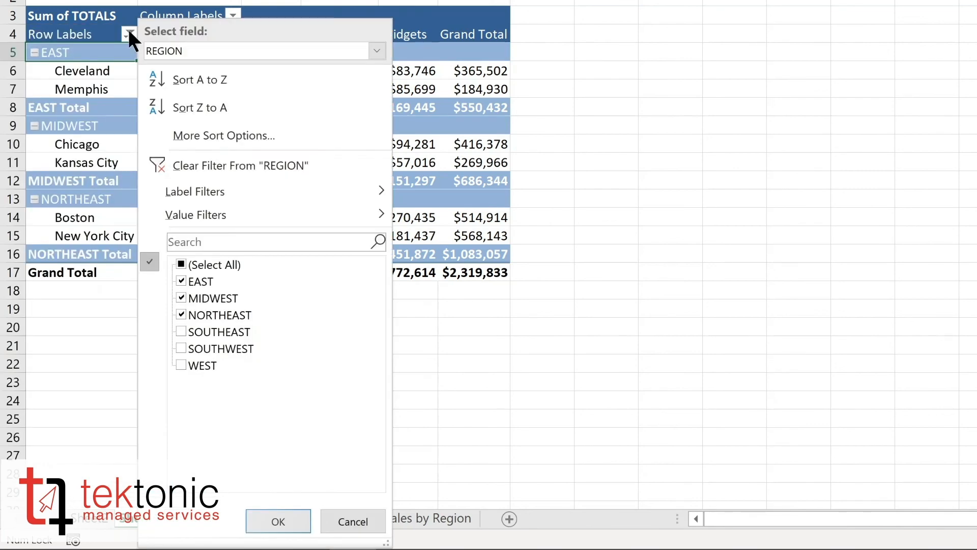
left_click(190, 164)
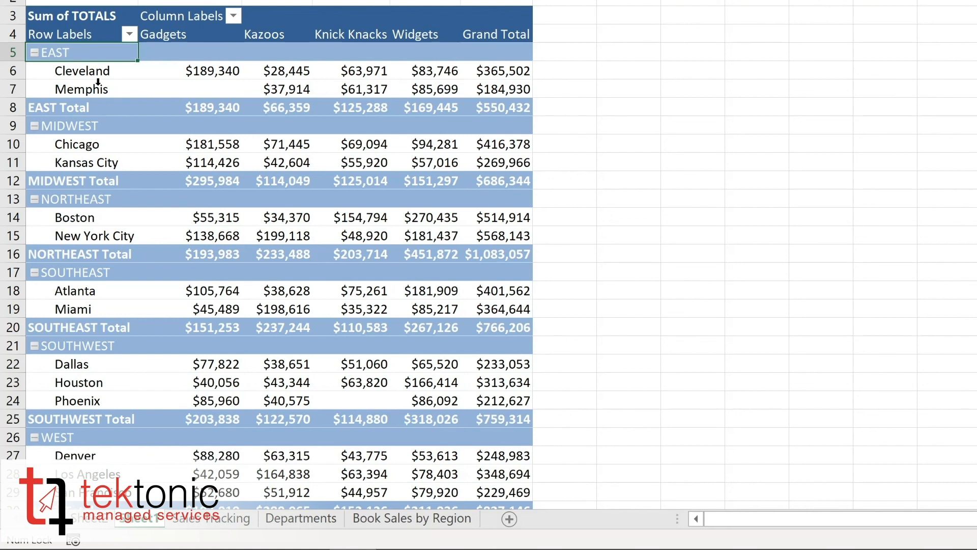
Step: Sort the locations by Grand Total from smallest to largest
left_click(190, 72)
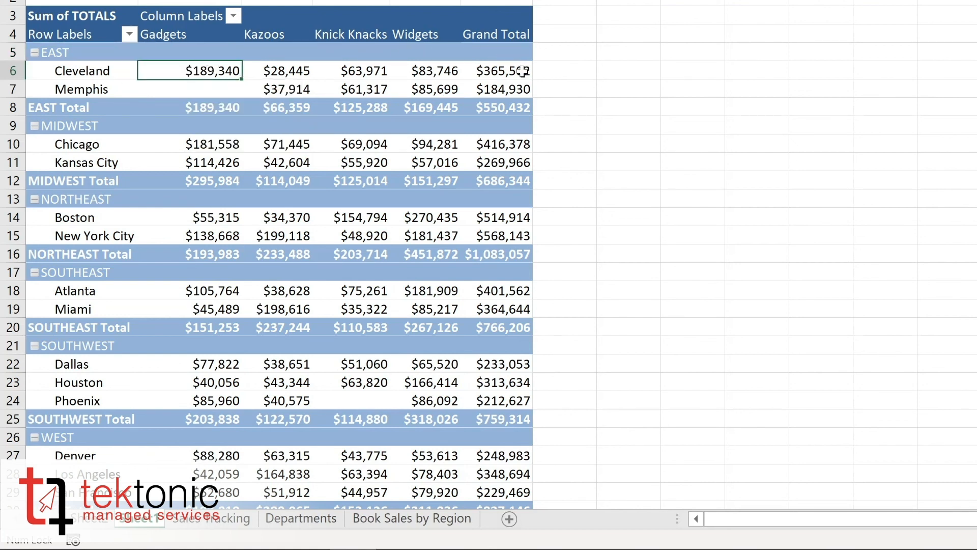
right_click(492, 74)
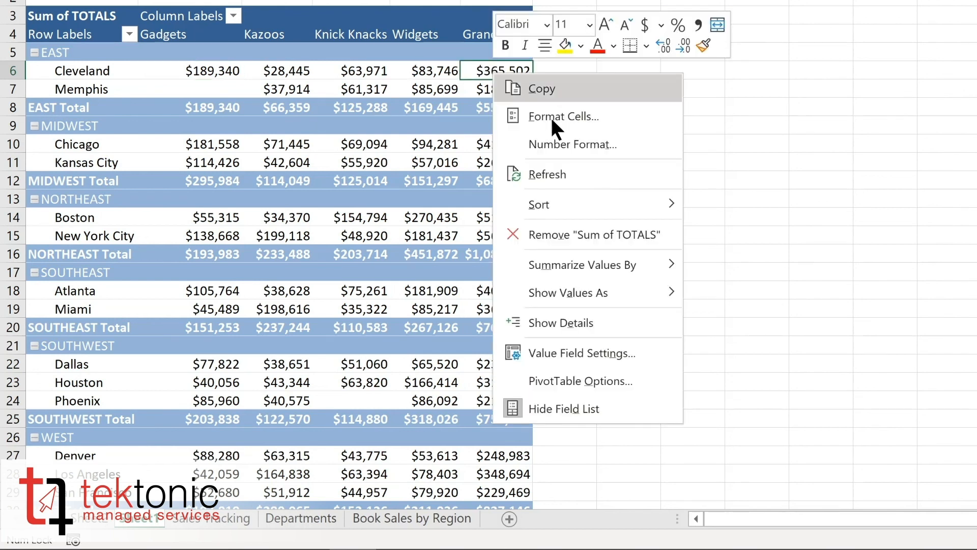
mouse_move(550, 205)
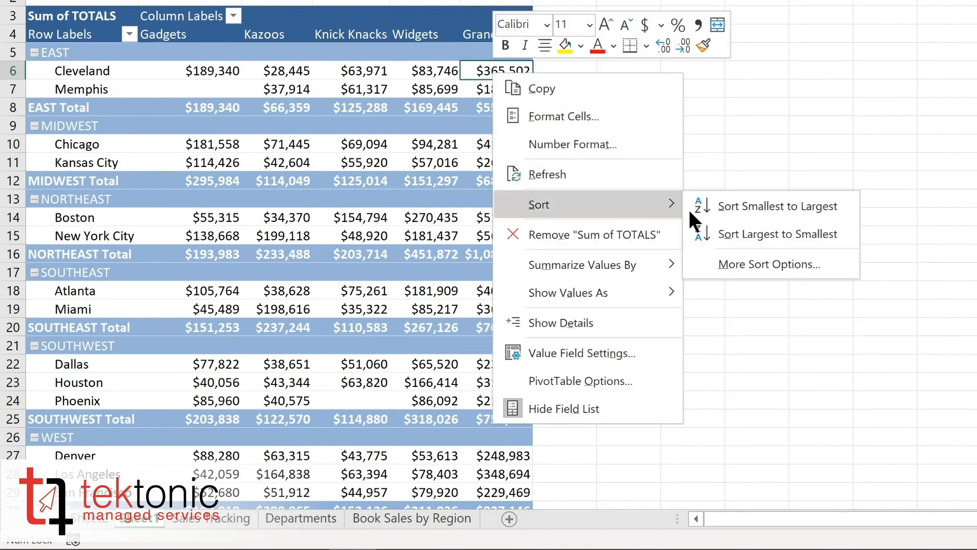
left_click(742, 206)
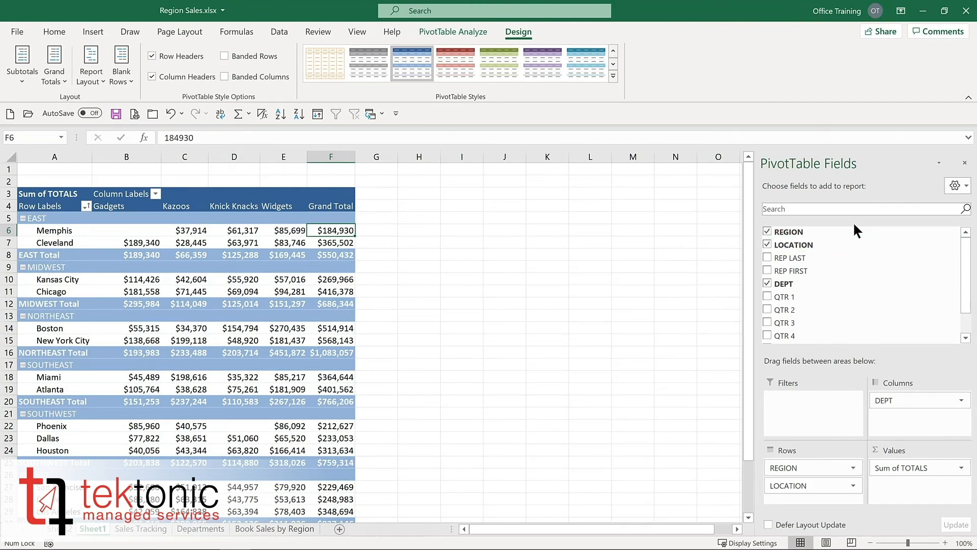
Step: Move the REGION field from the rows to the report filter area and filter the pivot to MIDWEST
left_click(767, 231)
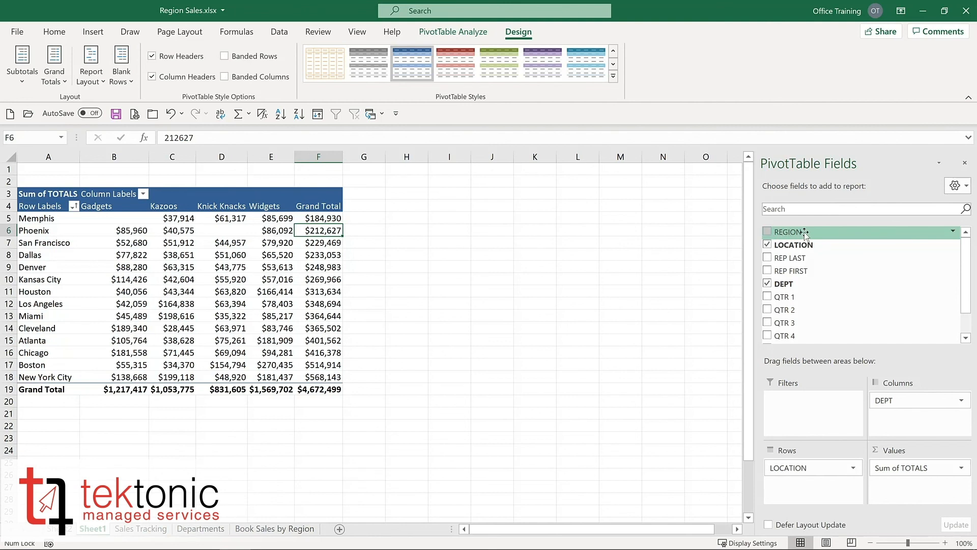
left_click_drag(804, 233, 792, 410)
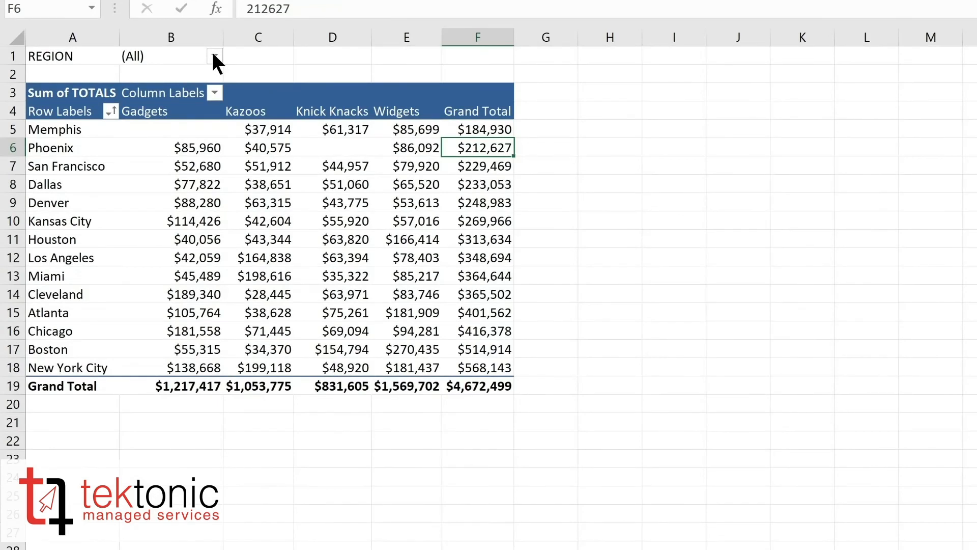
left_click(215, 57)
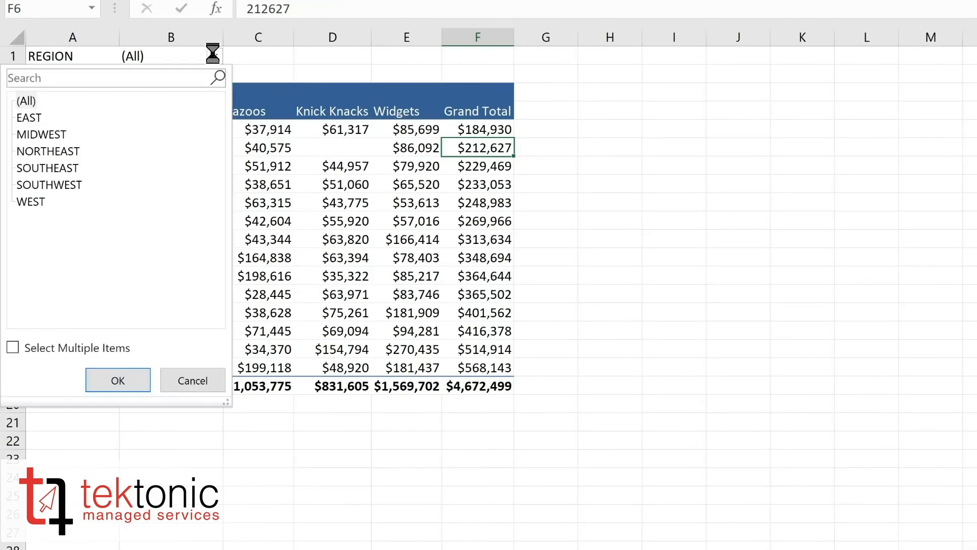
left_click(54, 133)
left_click(118, 380)
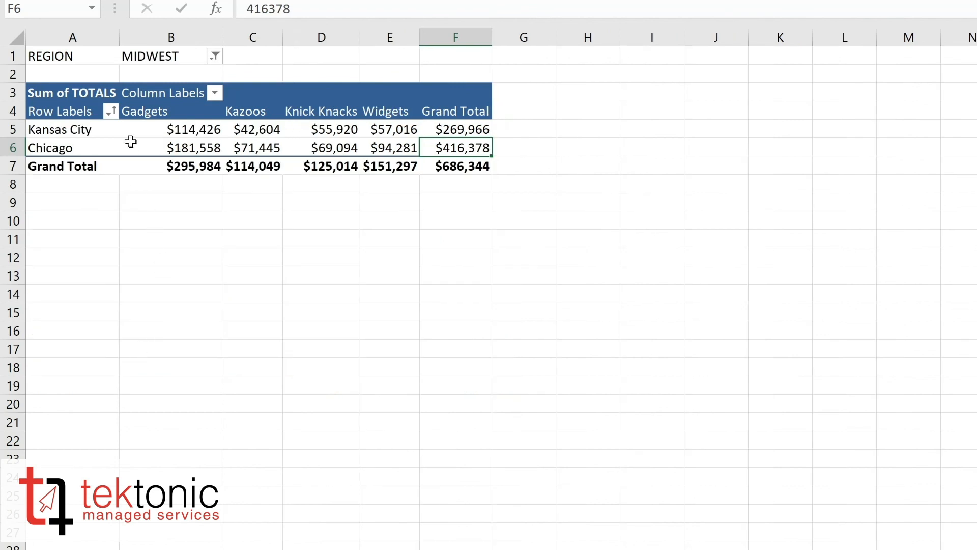
Step: Try to set the REGION report filter back to (All)
left_click(214, 56)
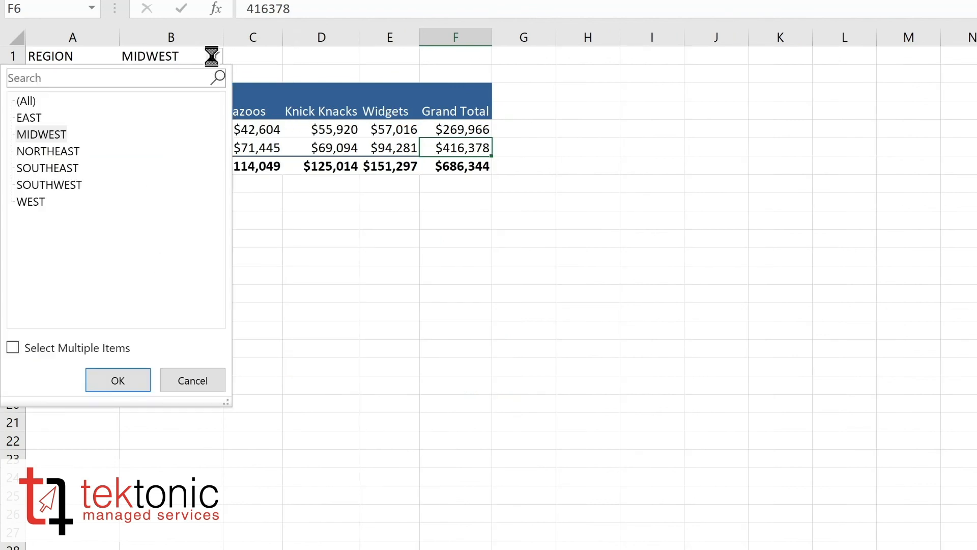
left_click(35, 98)
left_click(107, 382)
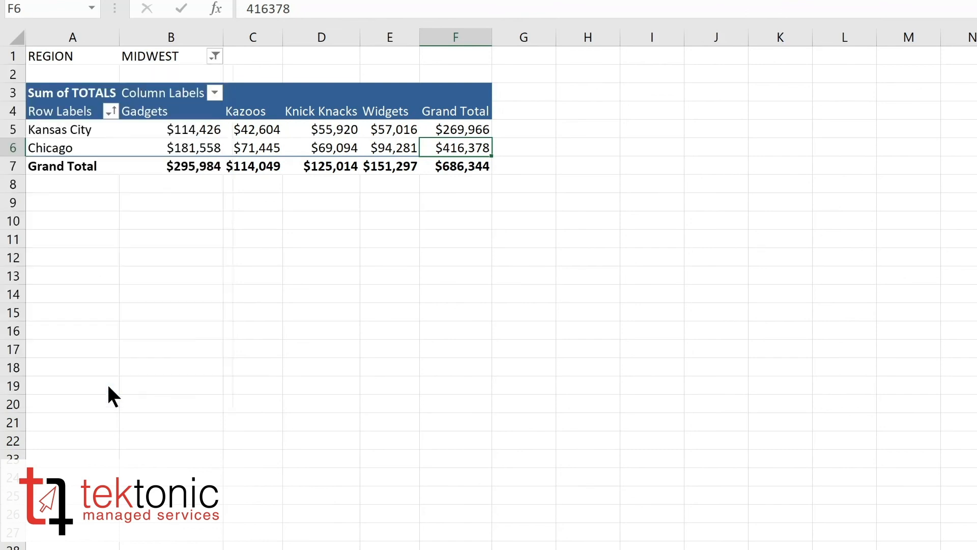